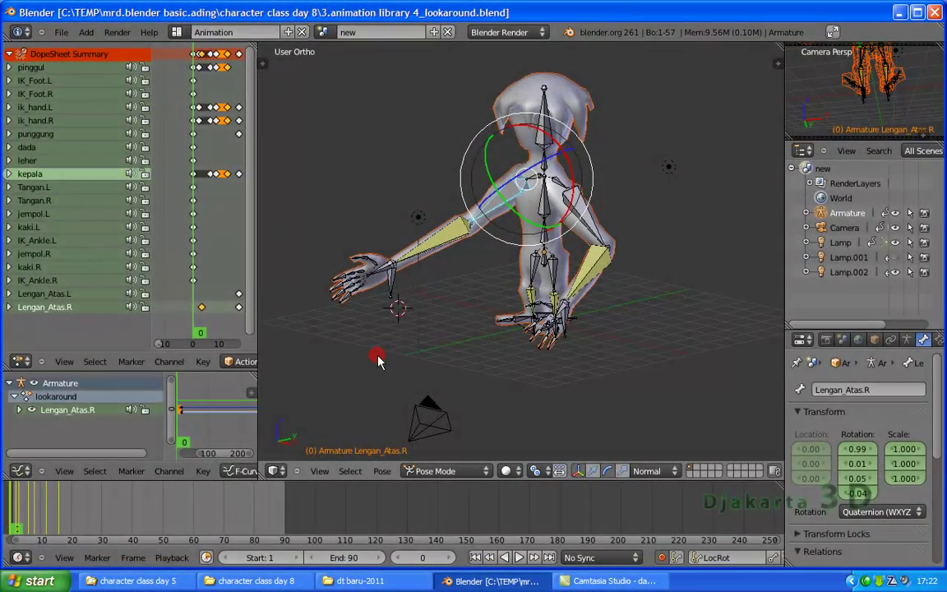
Deselect all bones on the character's armature in Pose Mode
{"action": "key", "text": "a"}
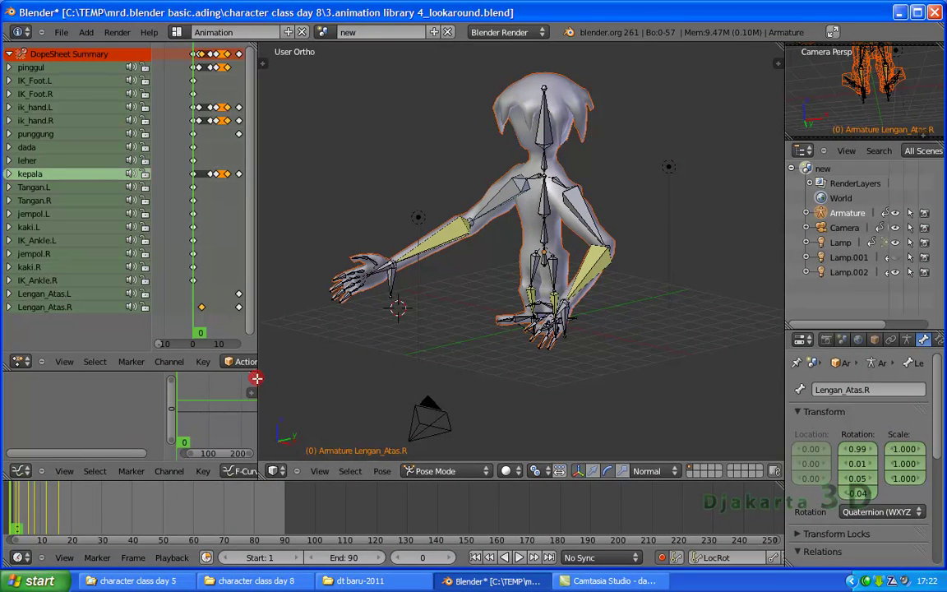
Preview the opening frames, widen the Dope Sheet to show its channels, and list its editor types
{"action": "left_click", "coordinate": [17, 503]}
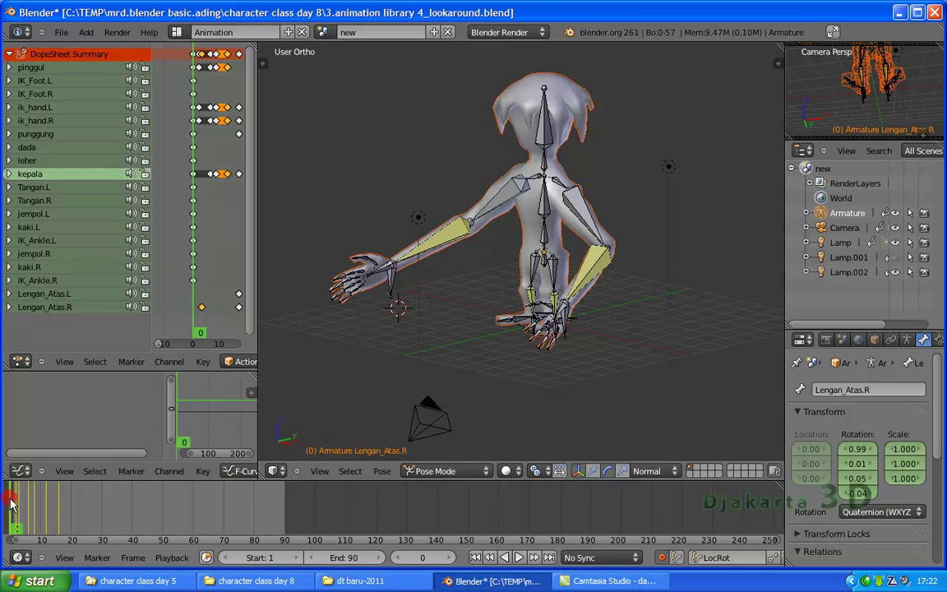
{"action": "mouse_move", "coordinate": [11, 503]}
{"action": "left_mouse_down"}
{"action": "mouse_move", "coordinate": [37, 505]}
{"action": "mouse_move", "coordinate": [11, 504]}
{"action": "left_mouse_up"}
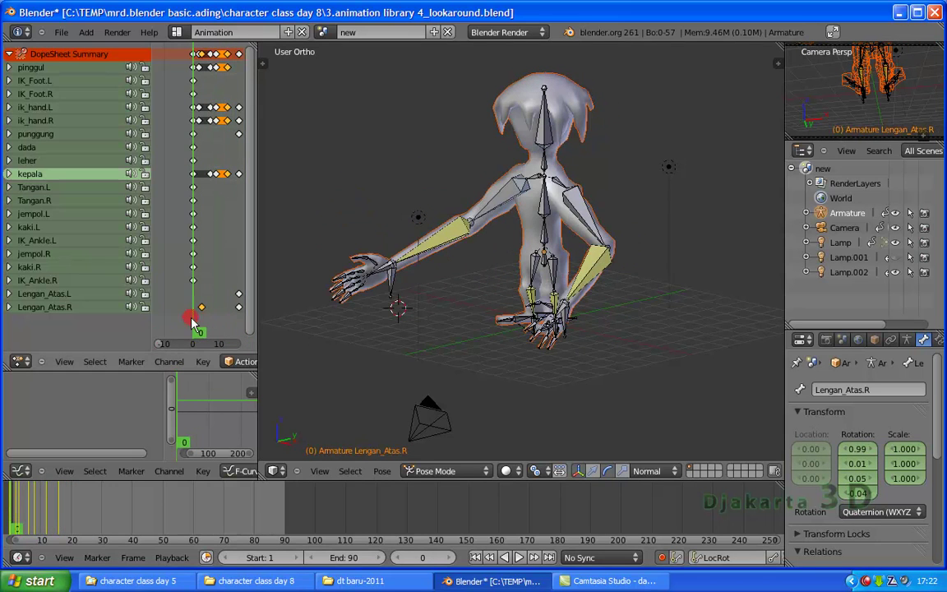
{"action": "left_click_drag", "start_coordinate": [258, 319], "coordinate": [409, 317]}
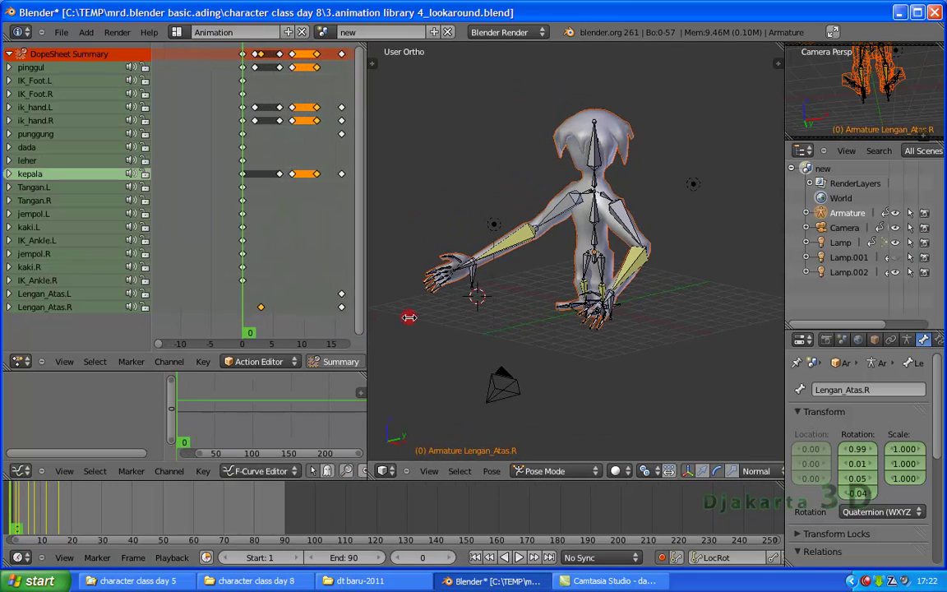
{"action": "left_click_drag", "start_coordinate": [20, 355], "coordinate": [30, 366]}
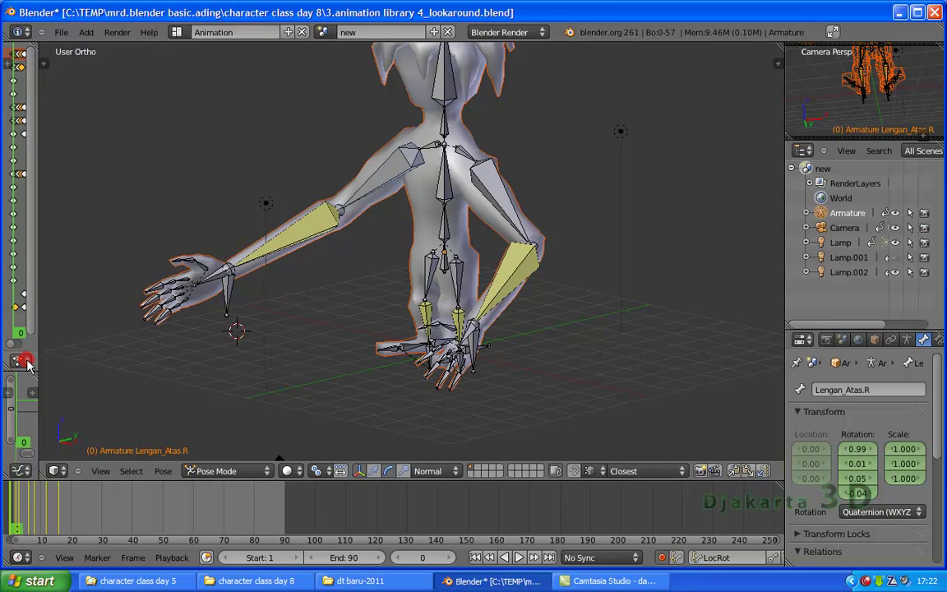
{"action": "left_click_drag", "start_coordinate": [38, 240], "coordinate": [311, 246]}
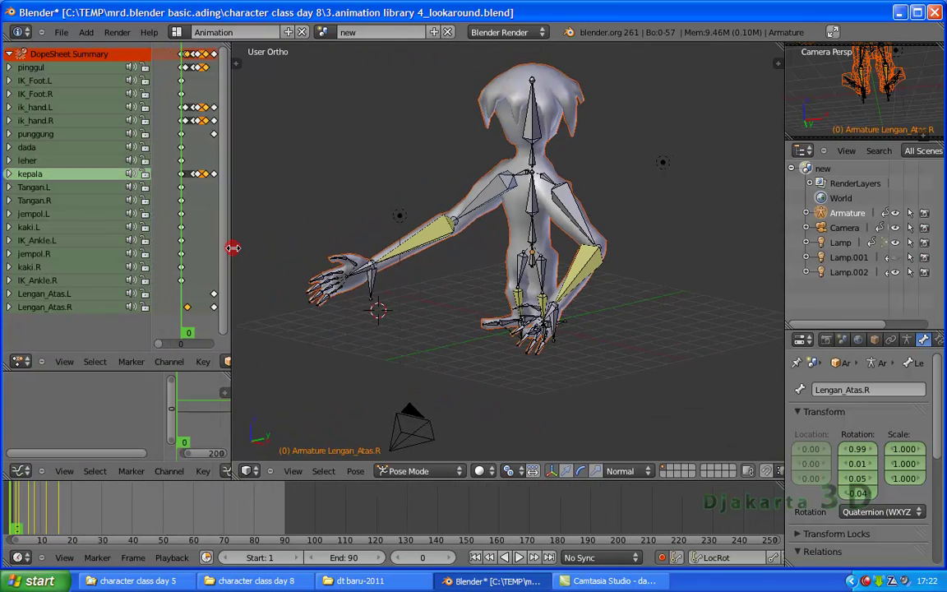
{"action": "left_click", "coordinate": [23, 363]}
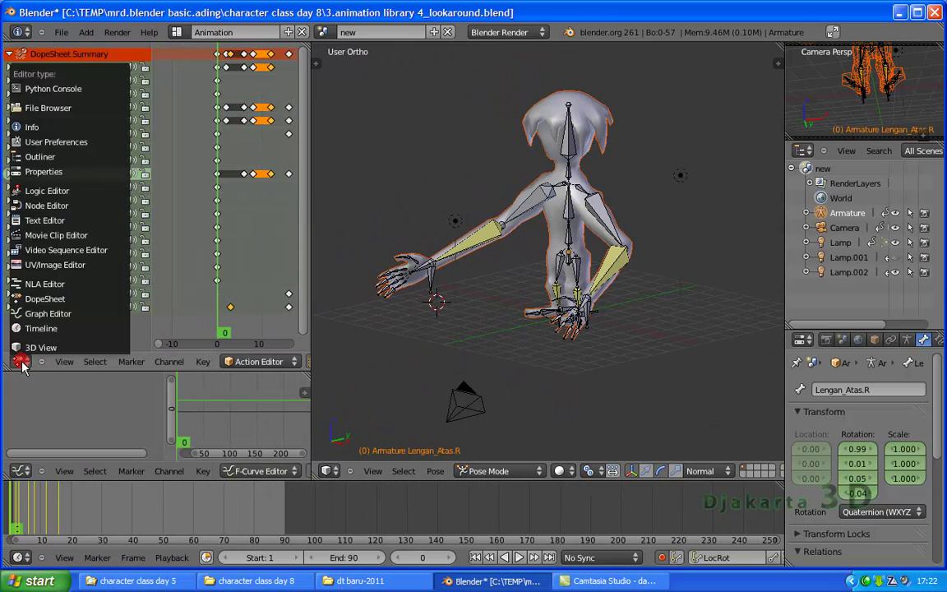
Switch to the NLA Editor and widen it to show lookaround and the terbang.001 strip
{"action": "left_click", "coordinate": [44, 284]}
{"action": "left_click", "coordinate": [316, 161]}
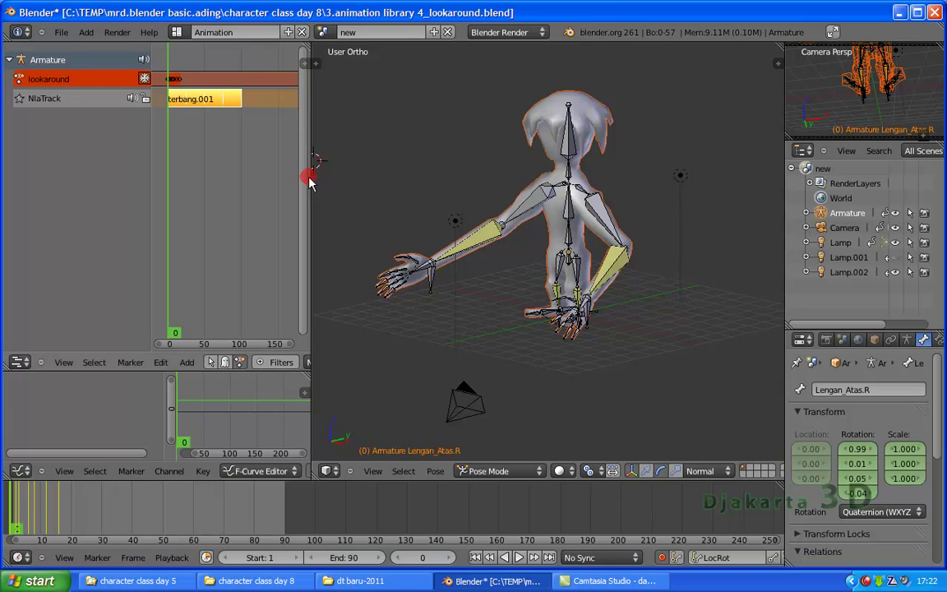
{"action": "left_click_drag", "start_coordinate": [311, 177], "coordinate": [487, 182]}
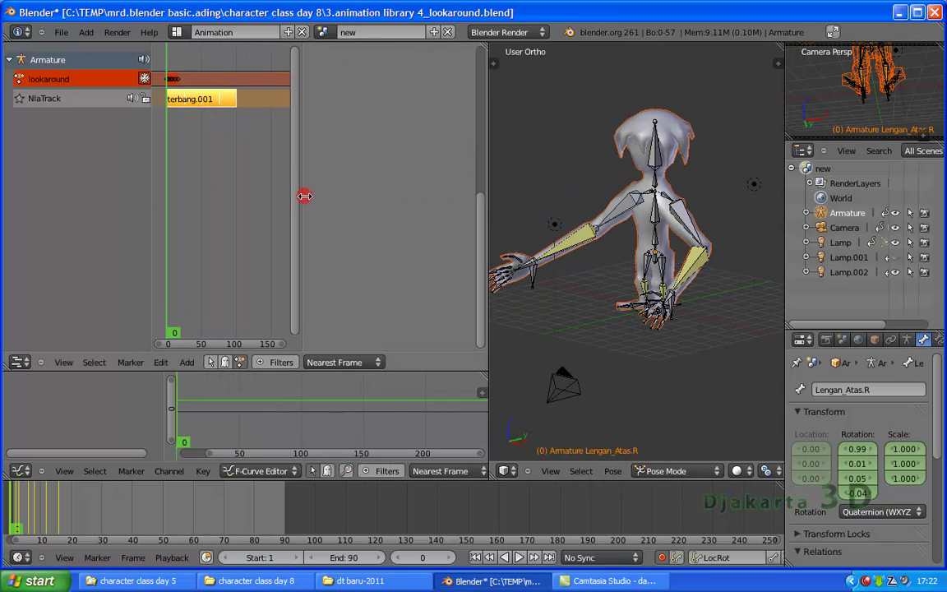
{"action": "left_click_drag", "start_coordinate": [311, 195], "coordinate": [473, 199]}
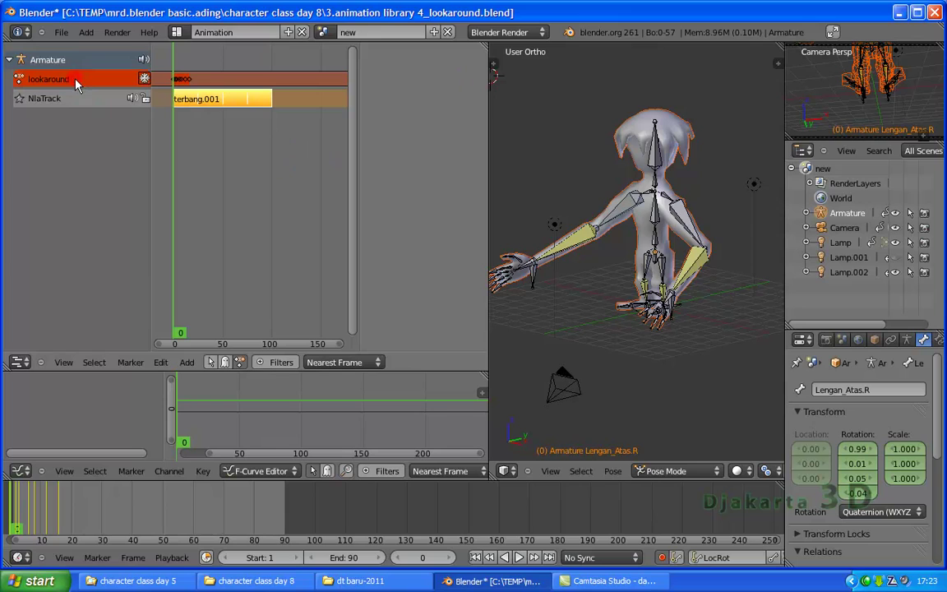
Push the lookaround action down into an NLA strip and preview its motion
{"action": "left_click", "coordinate": [145, 80]}
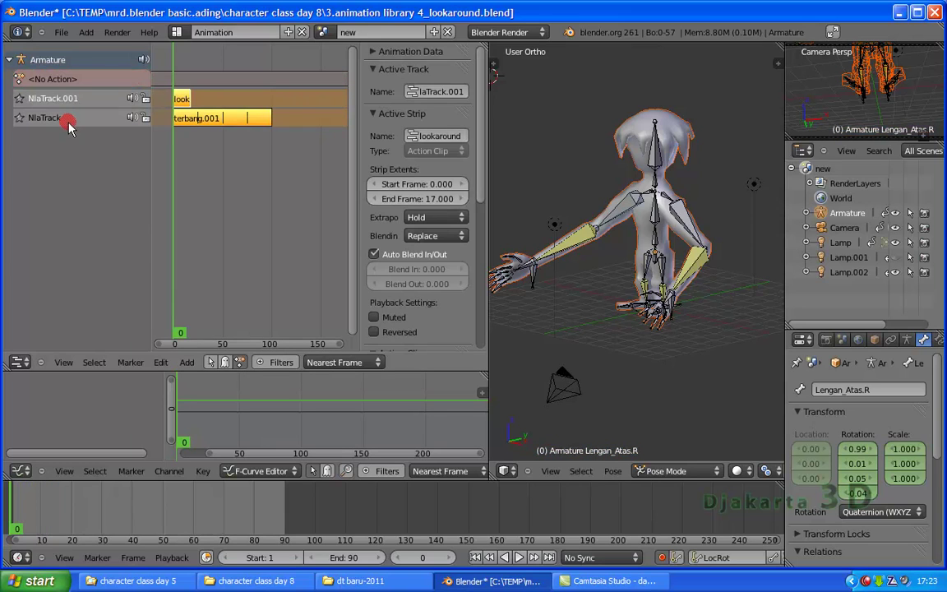
{"action": "key", "text": "alt+a"}
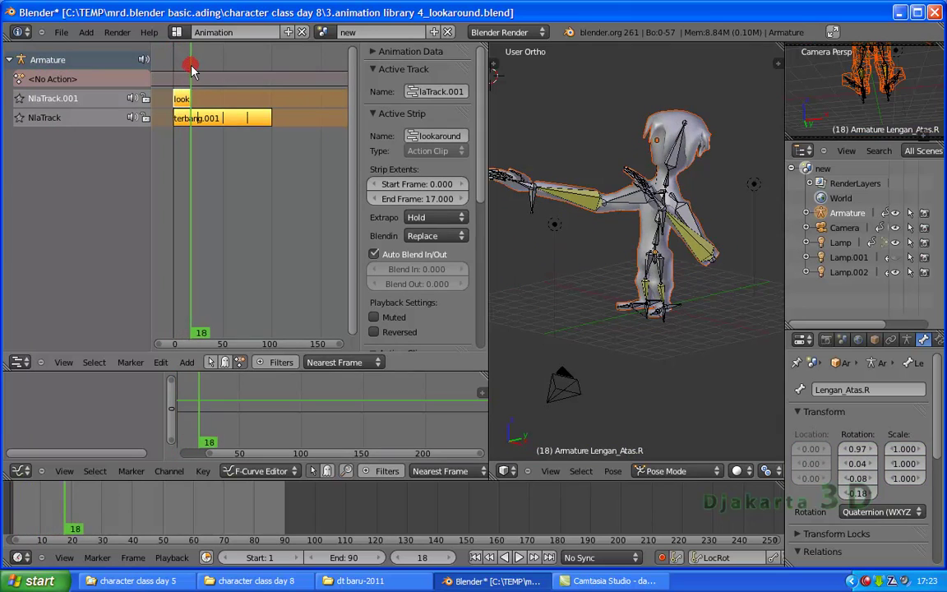
{"action": "key", "text": "Escape"}
{"action": "left_click_drag", "start_coordinate": [173, 66], "coordinate": [221, 164]}
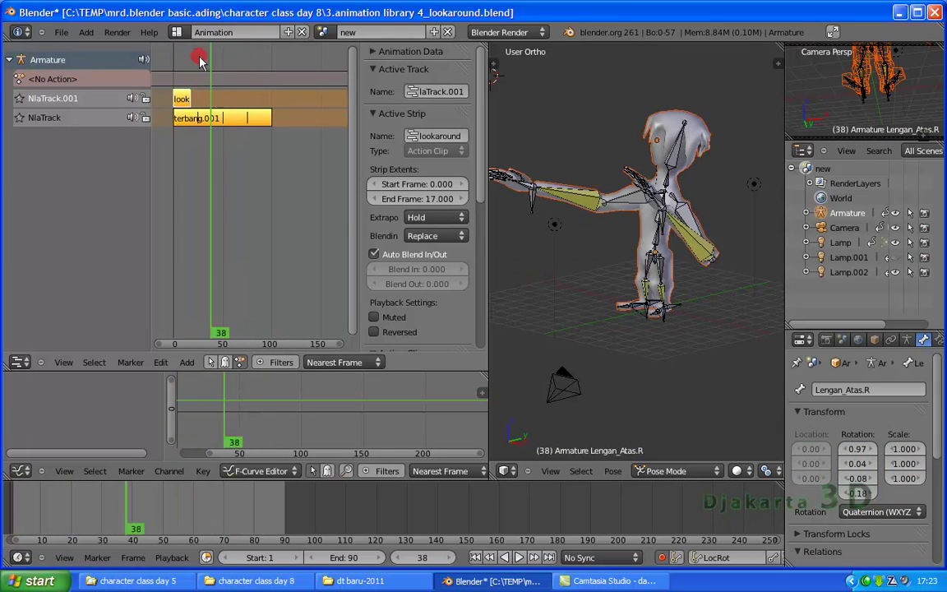
Delete the NlaTrack holding terbang.001, then scrub through the lookaround strip
{"action": "left_click", "coordinate": [77, 121]}
{"action": "key", "text": "x"}
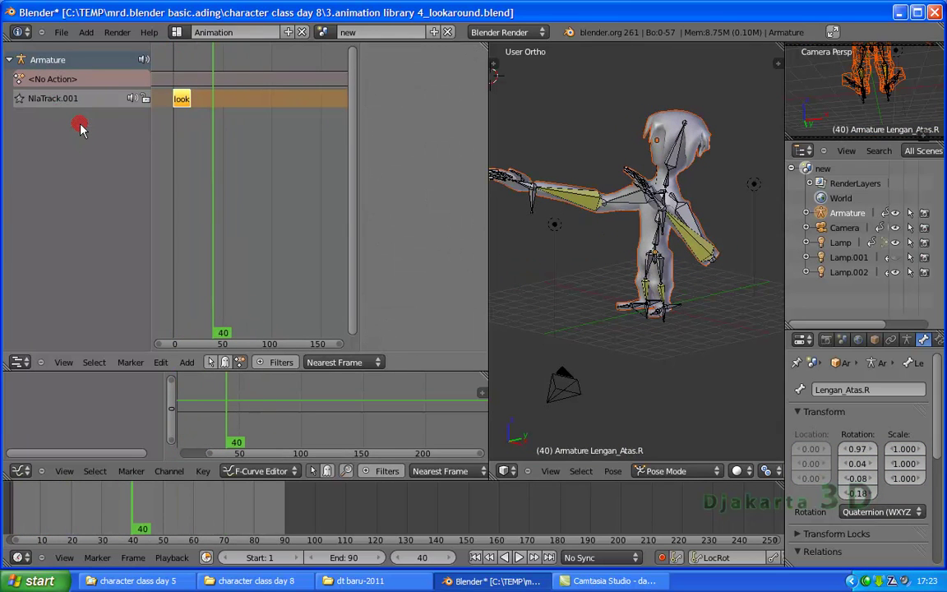
{"action": "left_click", "coordinate": [170, 119]}
{"action": "mouse_move", "coordinate": [171, 119]}
{"action": "left_mouse_down"}
{"action": "mouse_move", "coordinate": [207, 101]}
{"action": "mouse_move", "coordinate": [176, 105]}
{"action": "mouse_move", "coordinate": [195, 94]}
{"action": "left_mouse_up"}
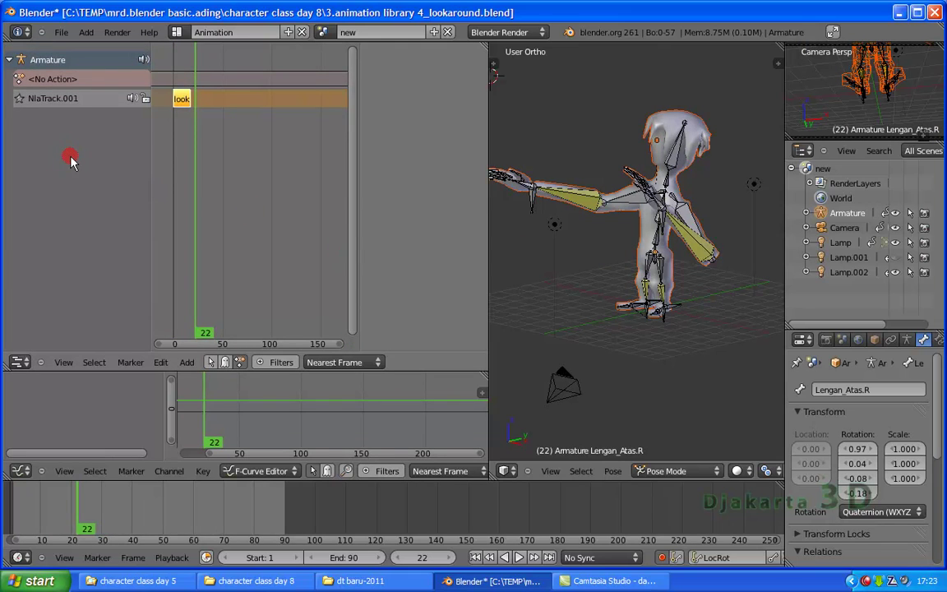
Set the lookaround strip's Scale to 3.000 in the NLA sidebar, then return to frame 1
{"action": "key", "text": "n"}
{"action": "left_click", "coordinate": [180, 125]}
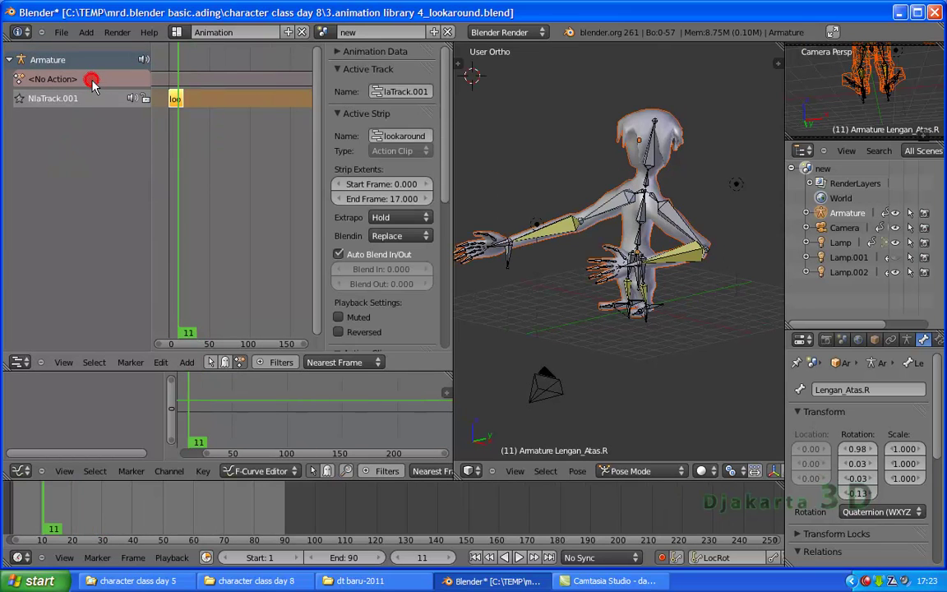
{"action": "left_click", "coordinate": [84, 98]}
{"action": "left_click", "coordinate": [387, 144]}
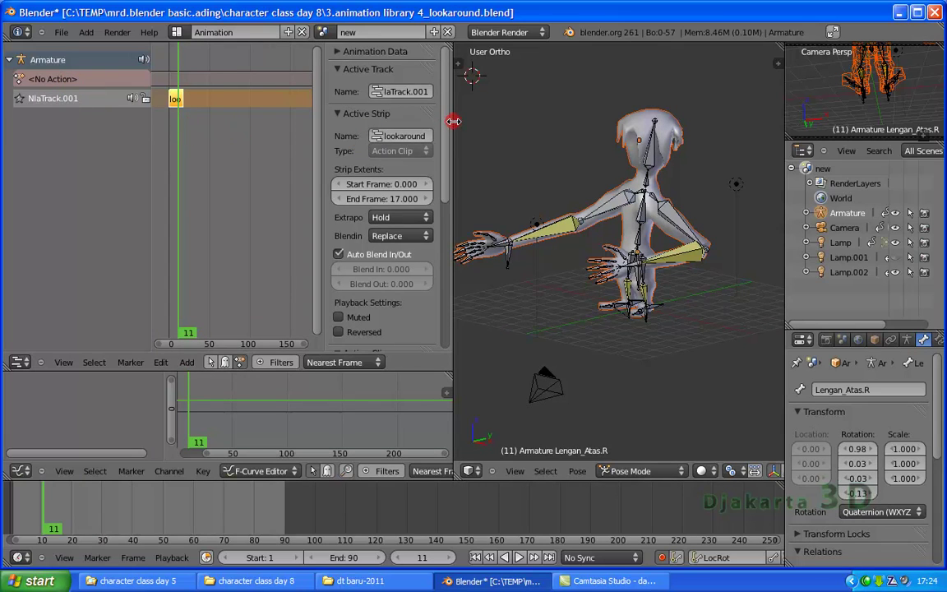
{"action": "left_click_drag", "start_coordinate": [453, 123], "coordinate": [506, 123]}
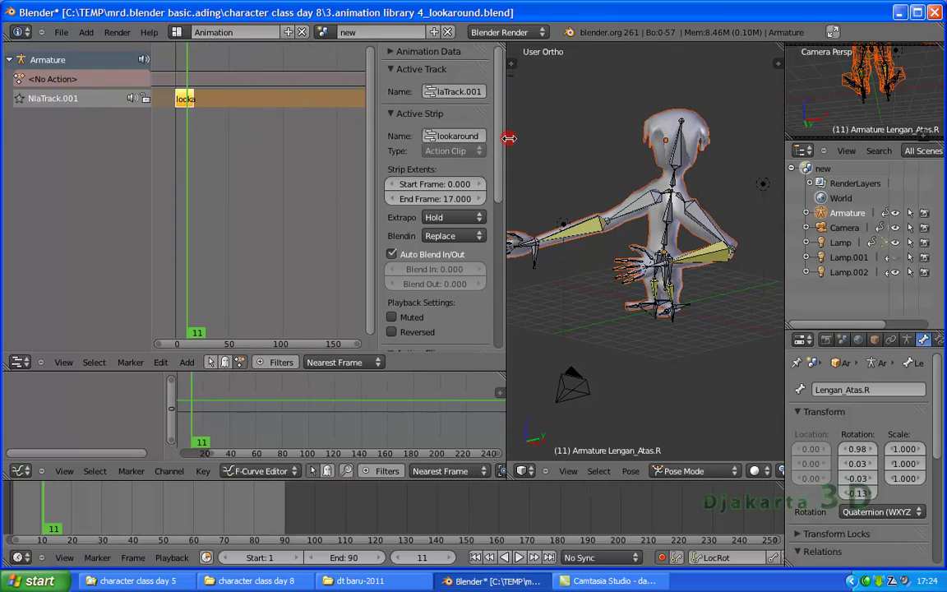
{"action": "mouse_move", "coordinate": [496, 181]}
{"action": "left_mouse_down"}
{"action": "mouse_move", "coordinate": [499, 352]}
{"action": "mouse_move", "coordinate": [421, 265]}
{"action": "left_mouse_up"}
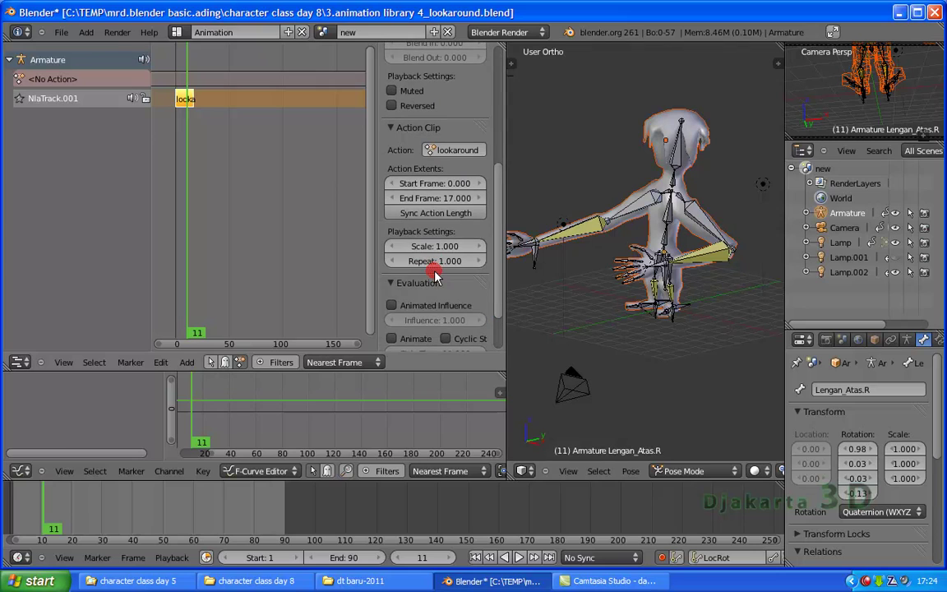
{"action": "left_click", "coordinate": [443, 245]}
{"action": "type", "text": "3"}
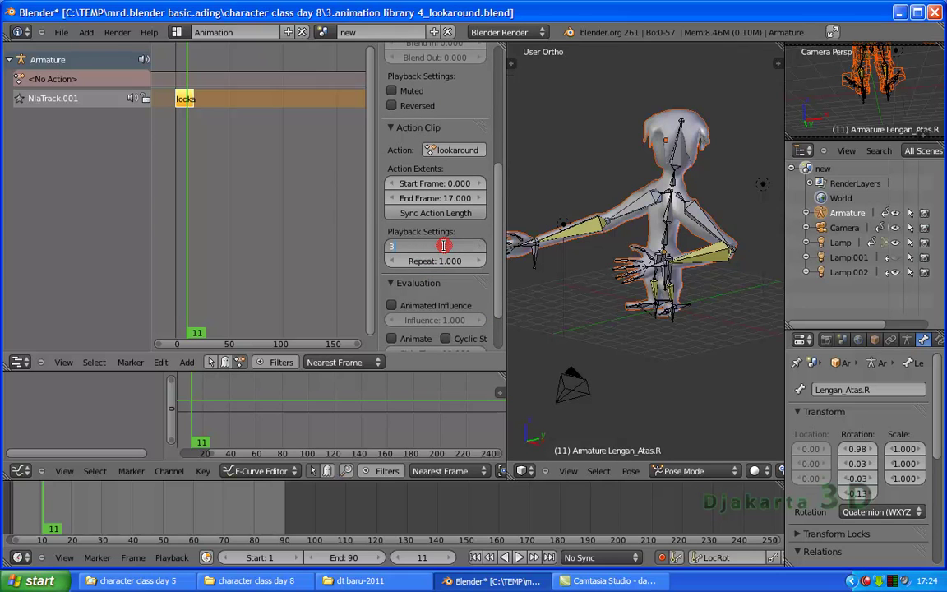
{"action": "key", "text": "Return"}
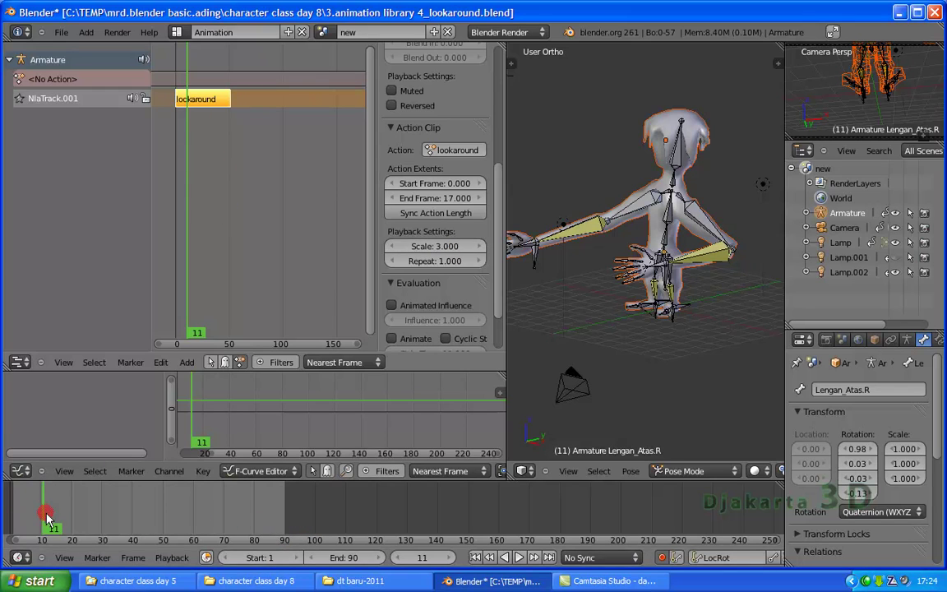
{"action": "left_click_drag", "start_coordinate": [45, 509], "coordinate": [11, 510]}
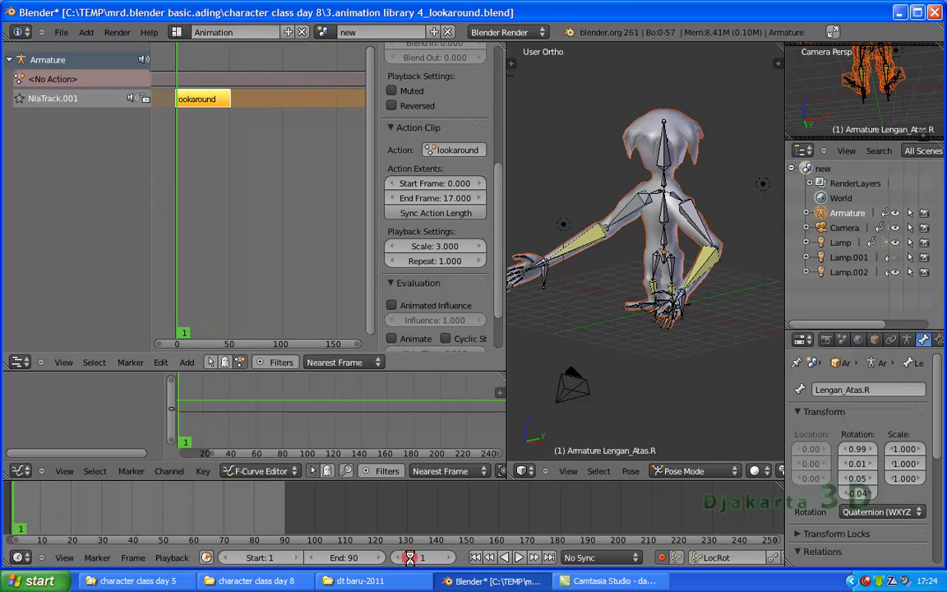
Play the stretched animation from the first frame, stop it, and open the NLA Add menu
{"action": "left_click", "coordinate": [522, 557]}
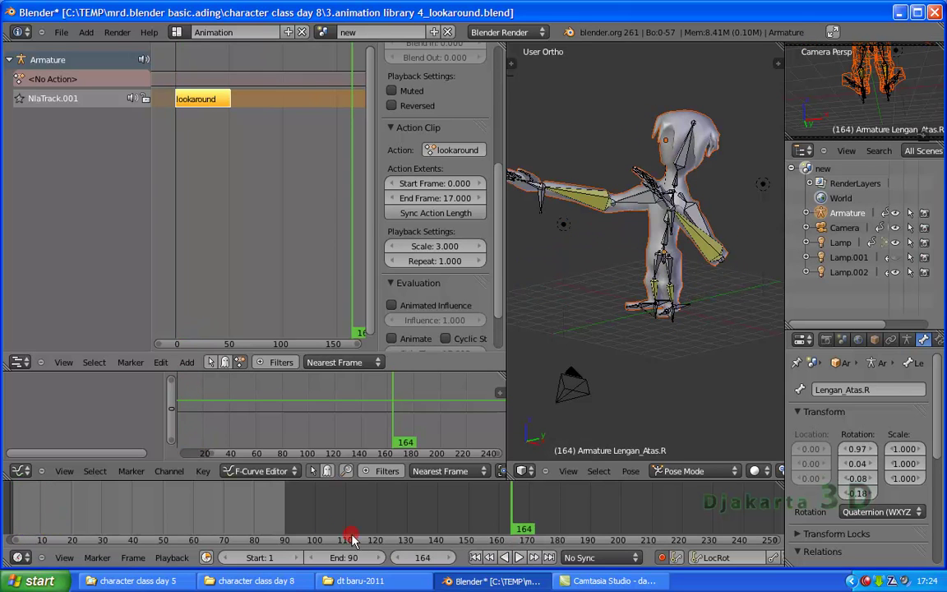
{"action": "left_click", "coordinate": [502, 558]}
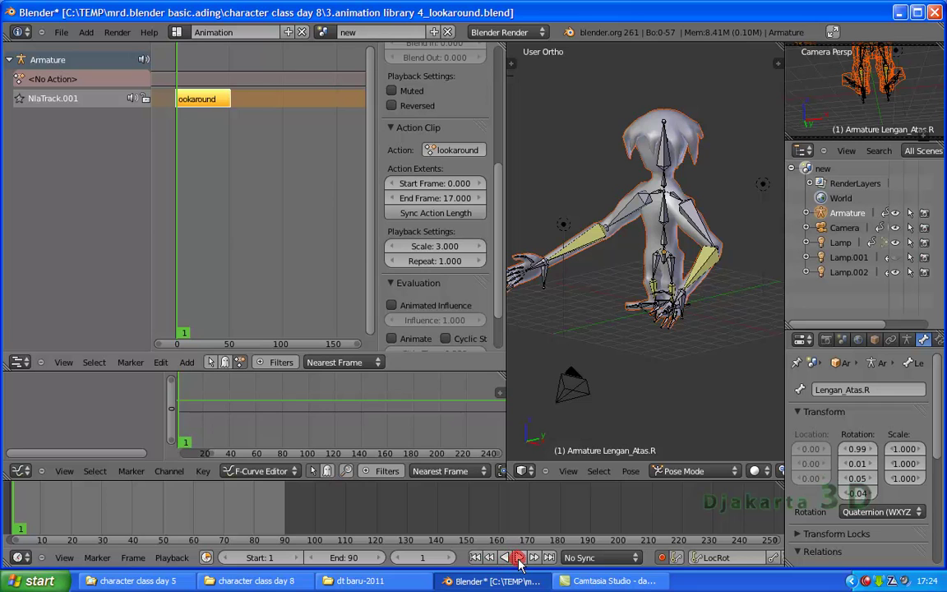
{"action": "left_click", "coordinate": [519, 558]}
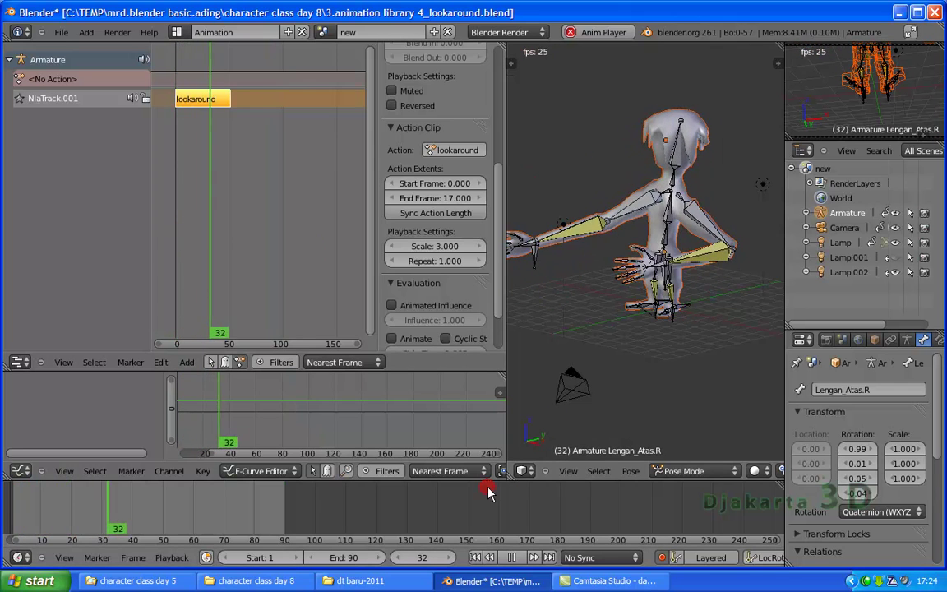
{"action": "left_click", "coordinate": [512, 557]}
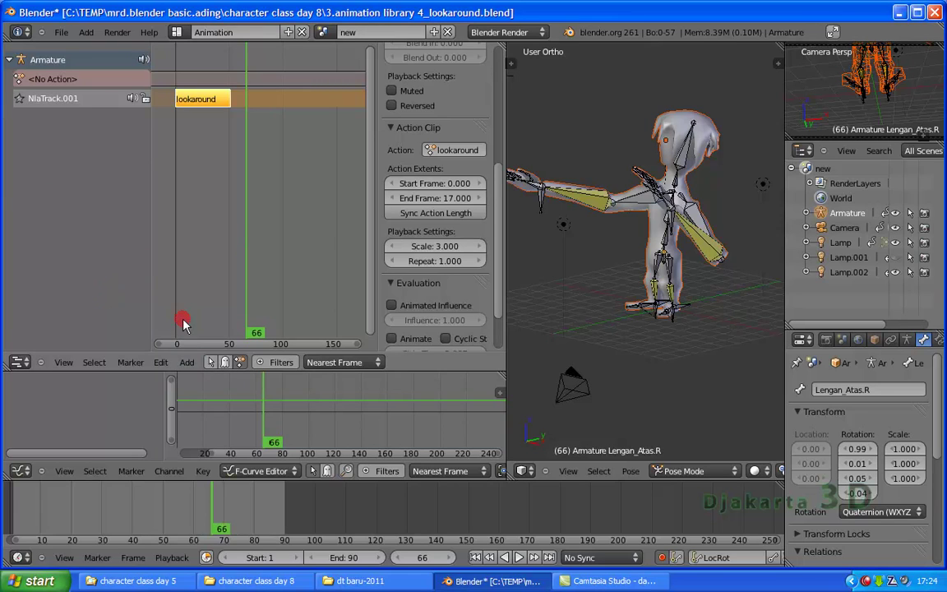
{"action": "left_click", "coordinate": [187, 365]}
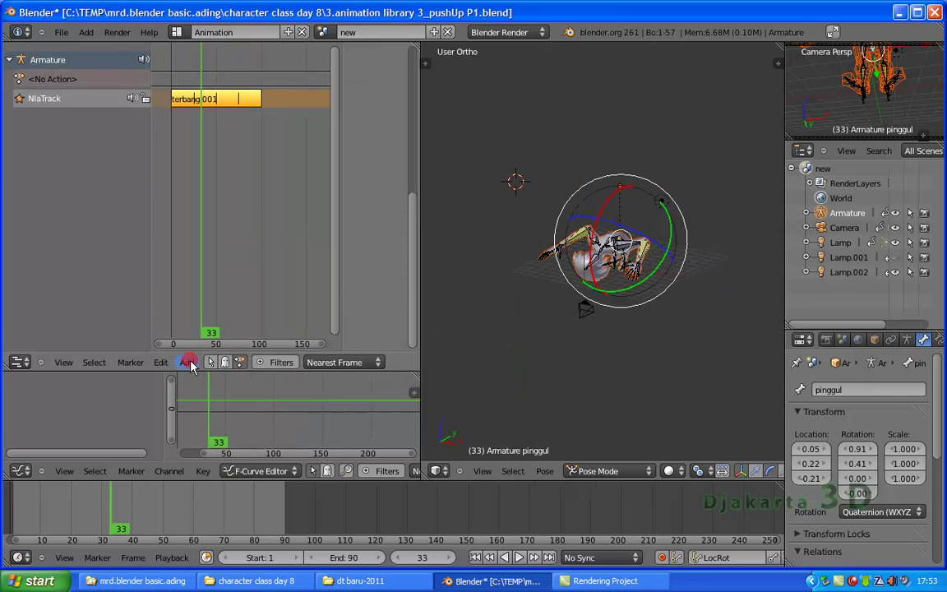
Set the current frame to 124 and add the PUSH action as a new strip there
{"action": "left_click", "coordinate": [203, 349]}
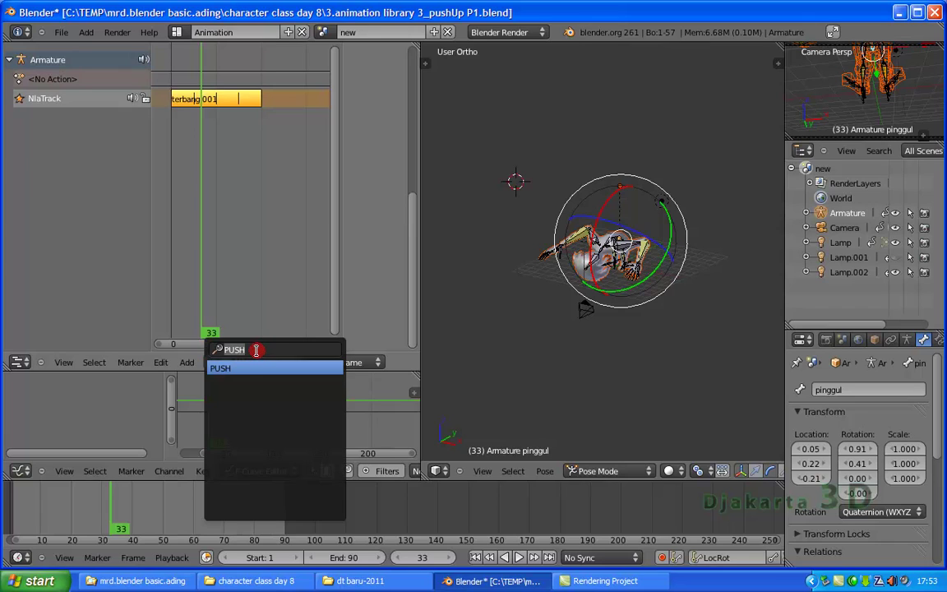
{"action": "key", "text": "BackSpace"}
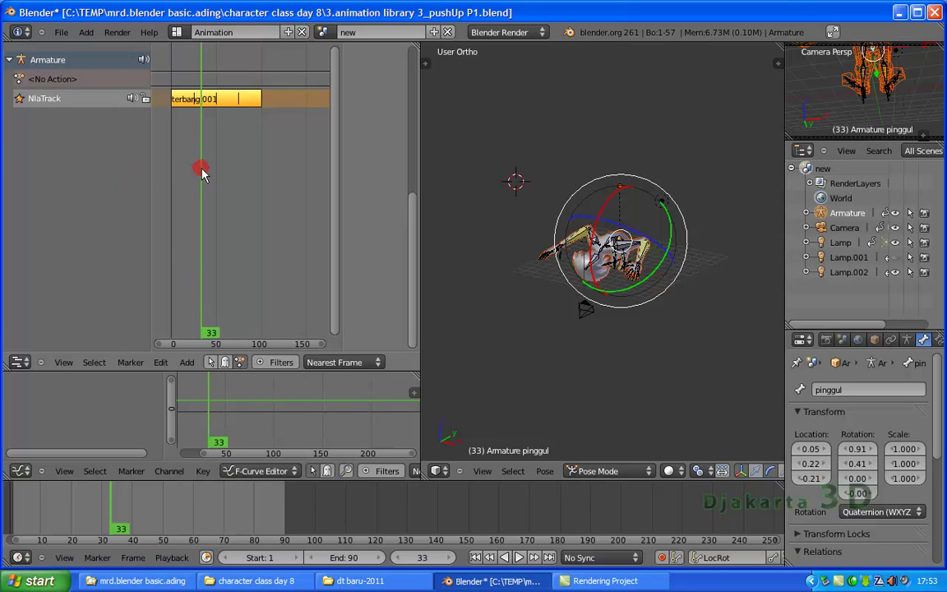
{"action": "left_click_drag", "start_coordinate": [202, 171], "coordinate": [282, 167]}
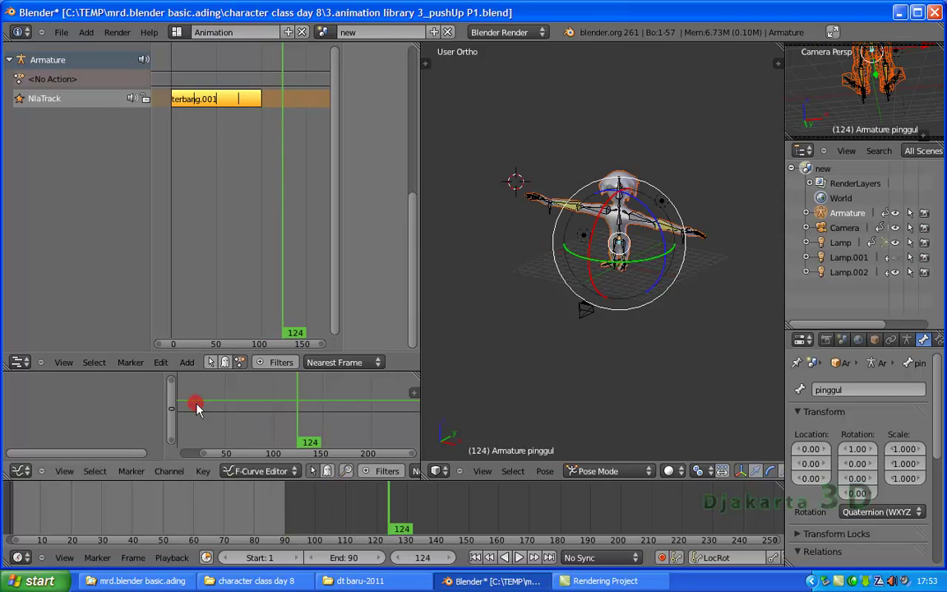
{"action": "left_click", "coordinate": [187, 362]}
{"action": "left_click", "coordinate": [208, 350]}
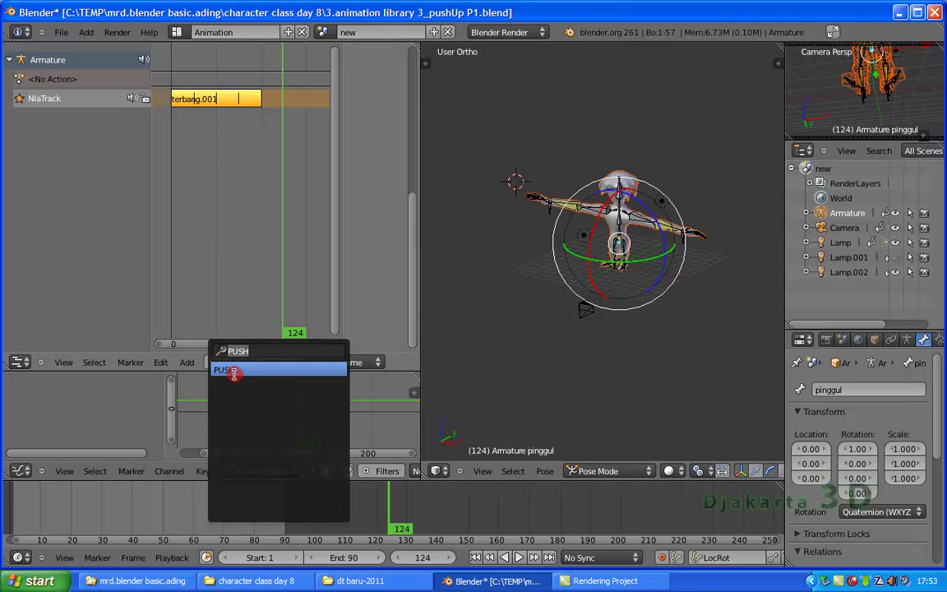
{"action": "key", "text": "BackSpace"}
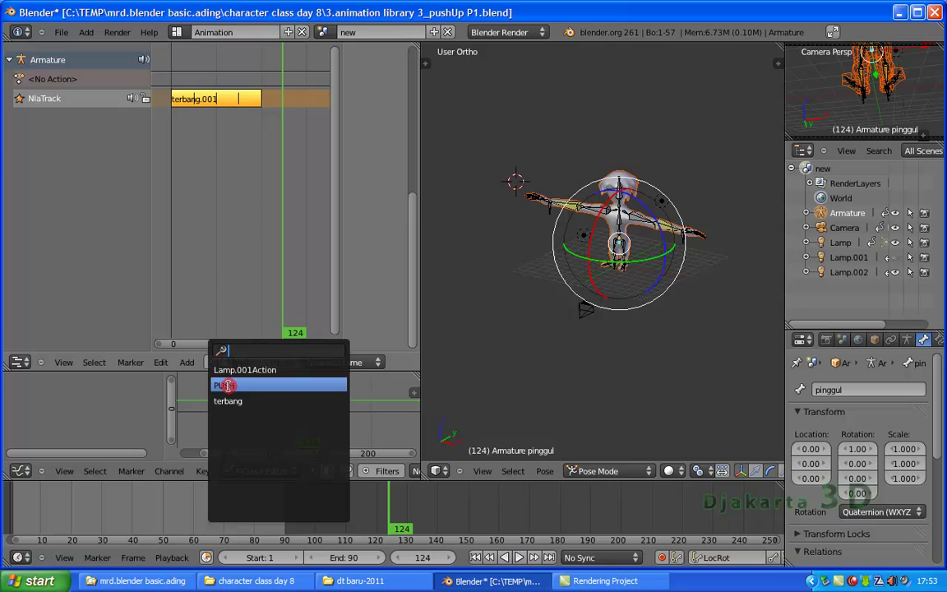
{"action": "left_click", "coordinate": [228, 386]}
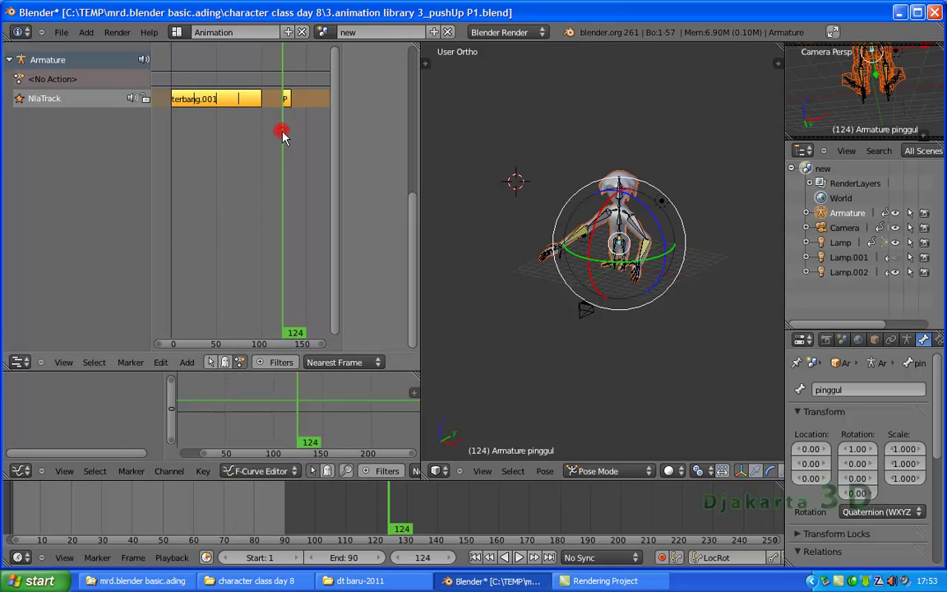
{"action": "left_click_drag", "start_coordinate": [282, 136], "coordinate": [272, 132]}
Show strip properties and slide the PUSH strip left toward the end of terbang.001
{"action": "left_click", "coordinate": [208, 101]}
{"action": "key", "text": "n"}
{"action": "left_click", "coordinate": [286, 100]}
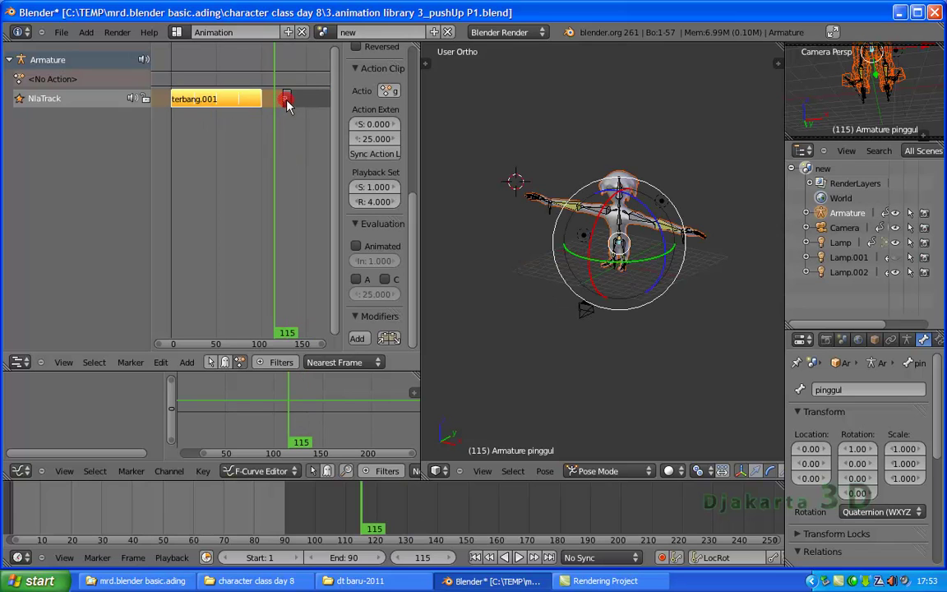
{"action": "key", "text": "g"}
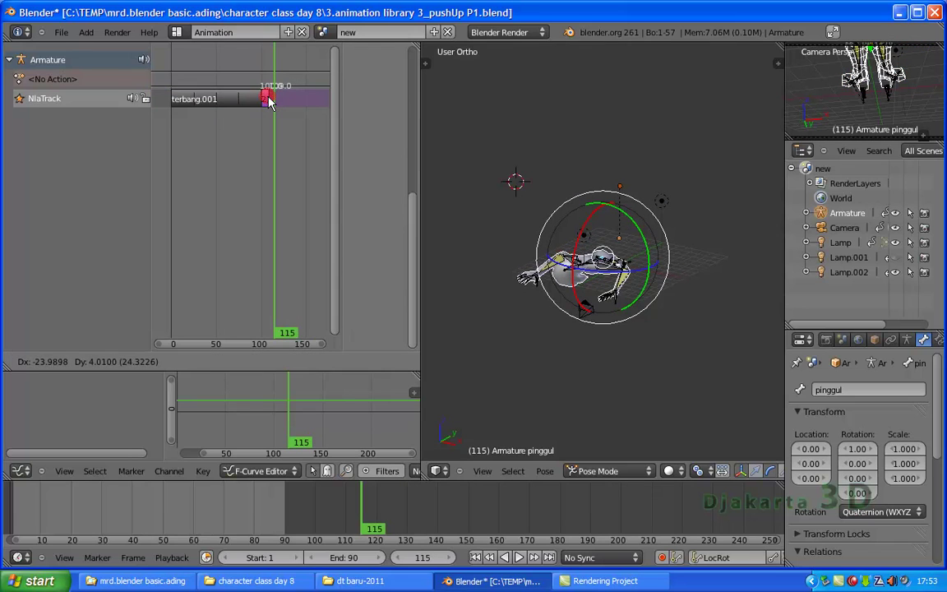
{"action": "left_click", "coordinate": [258, 103]}
{"action": "scroll", "coordinate": [246, 104], "scroll_direction": "up", "scroll_amount": 3}
{"action": "scroll", "coordinate": [247, 102], "scroll_direction": "up", "scroll_amount": 2}
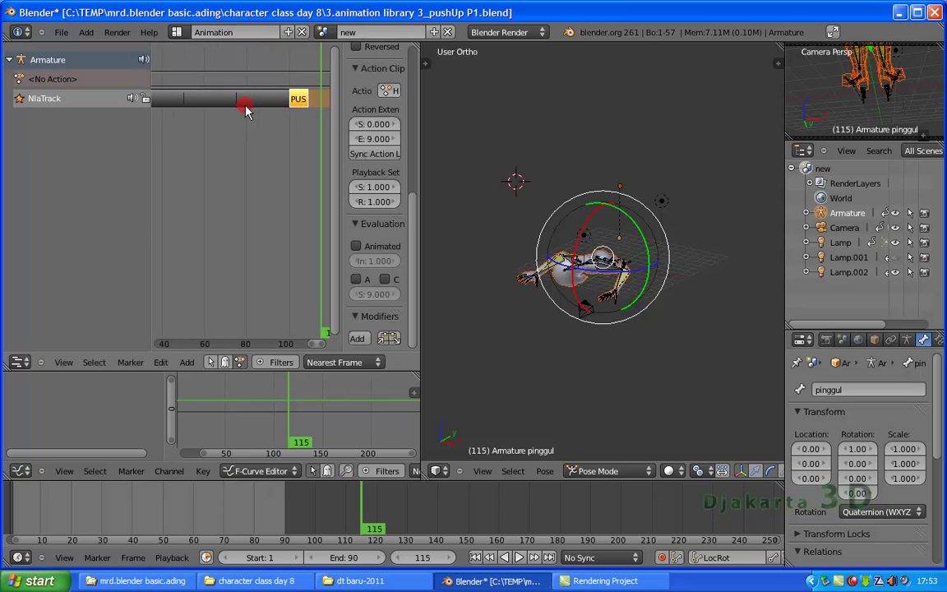
Widen the NLA editor, set the current frame to 100, and select the long strip before PUSH
{"action": "mouse_move", "coordinate": [328, 134]}
{"action": "left_mouse_down"}
{"action": "mouse_move", "coordinate": [144, 134]}
{"action": "mouse_move", "coordinate": [294, 114]}
{"action": "left_mouse_up"}
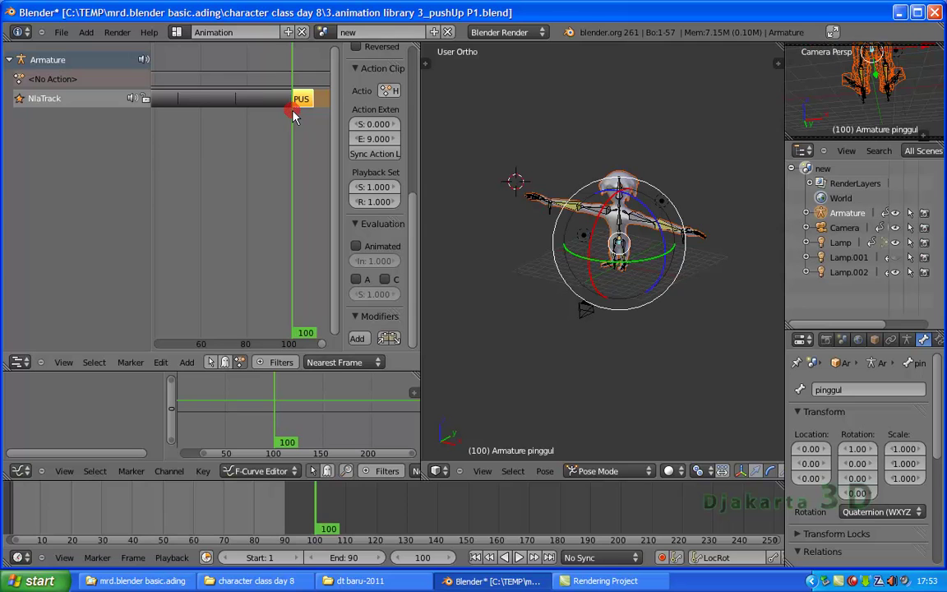
{"action": "mouse_move", "coordinate": [294, 115]}
{"action": "left_mouse_down"}
{"action": "mouse_move", "coordinate": [317, 112]}
{"action": "mouse_move", "coordinate": [296, 112]}
{"action": "left_mouse_up"}
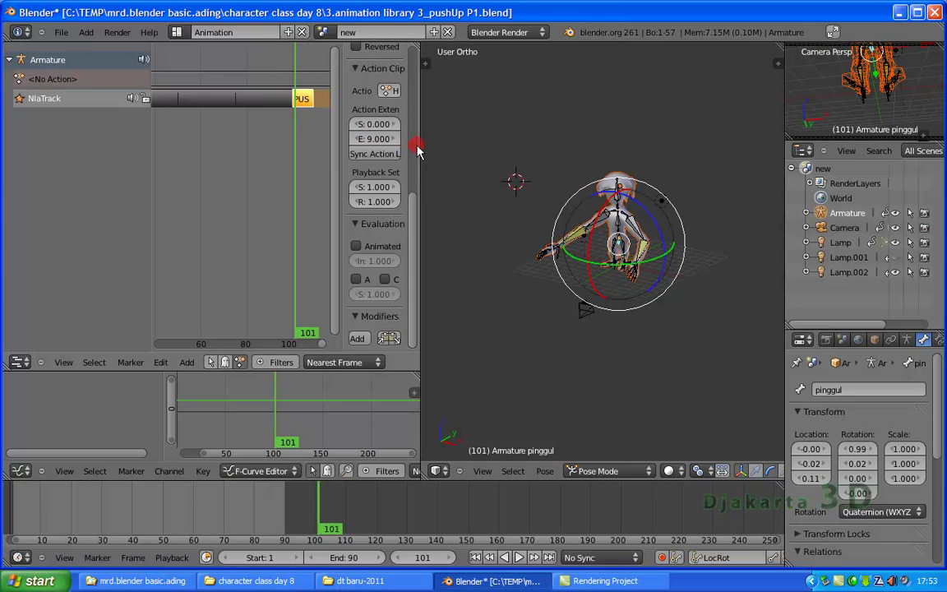
{"action": "left_click_drag", "start_coordinate": [418, 145], "coordinate": [527, 157]}
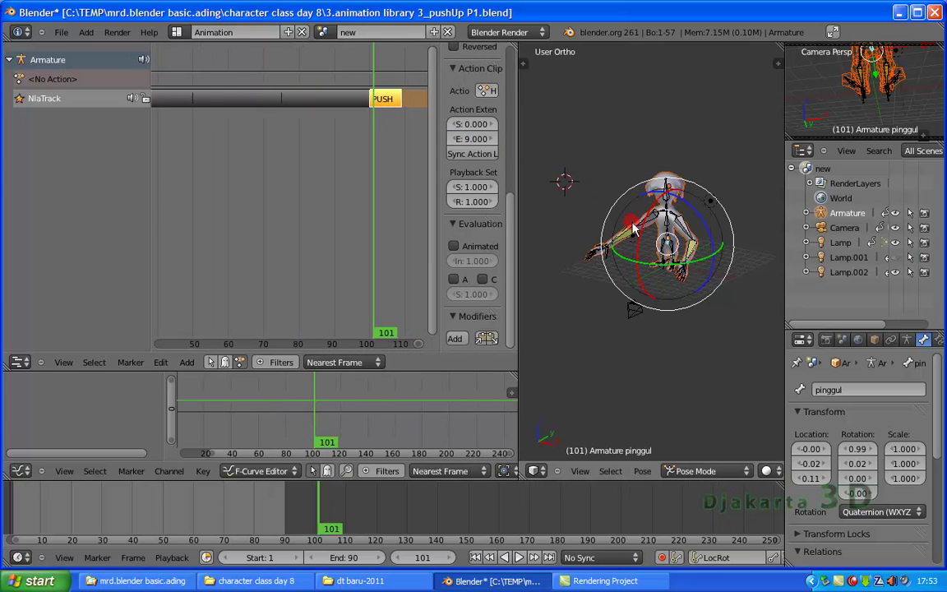
{"action": "left_click_drag", "start_coordinate": [374, 129], "coordinate": [325, 89]}
{"action": "right_click", "coordinate": [327, 95]}
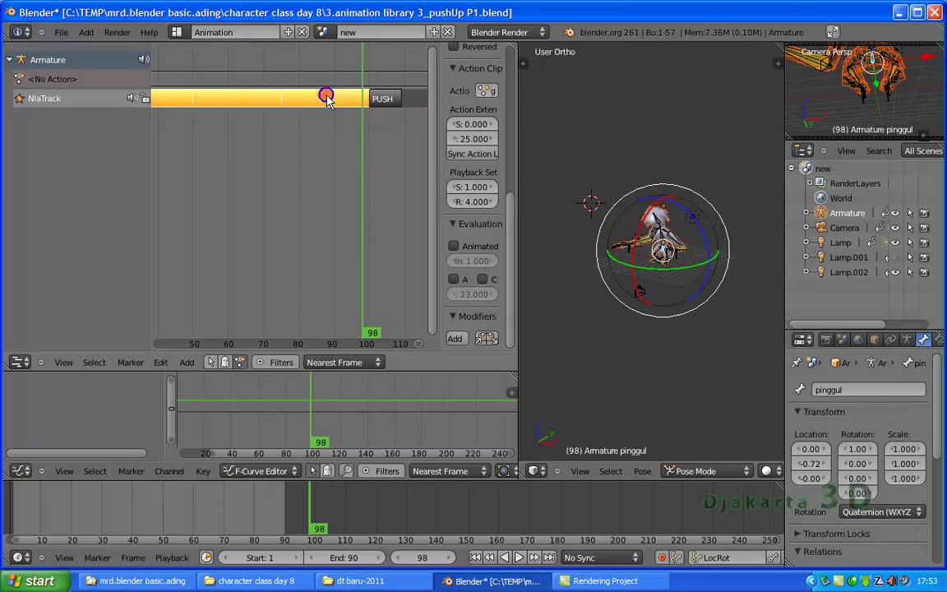
{"action": "left_click", "coordinate": [367, 123]}
{"action": "left_click_drag", "start_coordinate": [367, 123], "coordinate": [370, 125]}
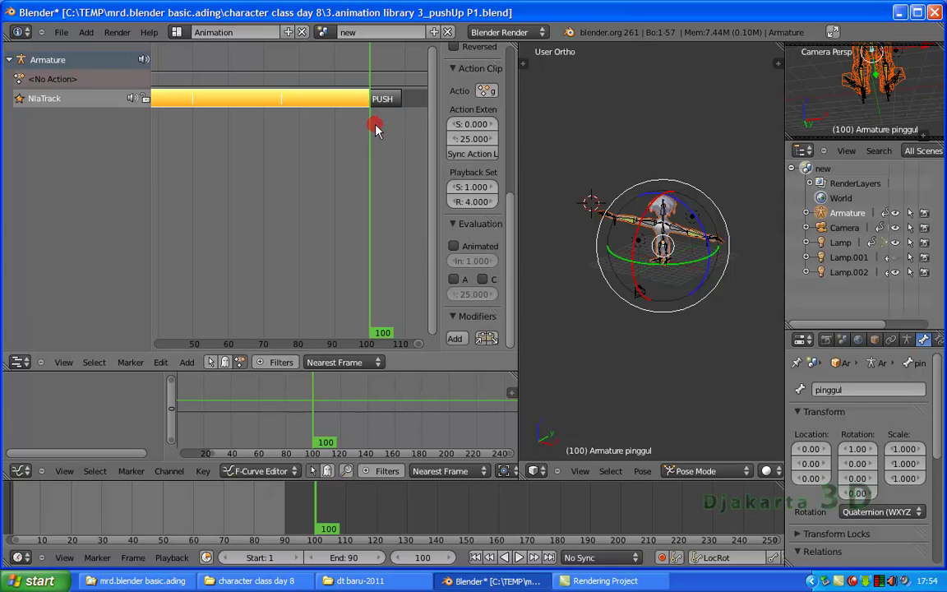
{"action": "left_click_drag", "start_coordinate": [378, 132], "coordinate": [379, 131]}
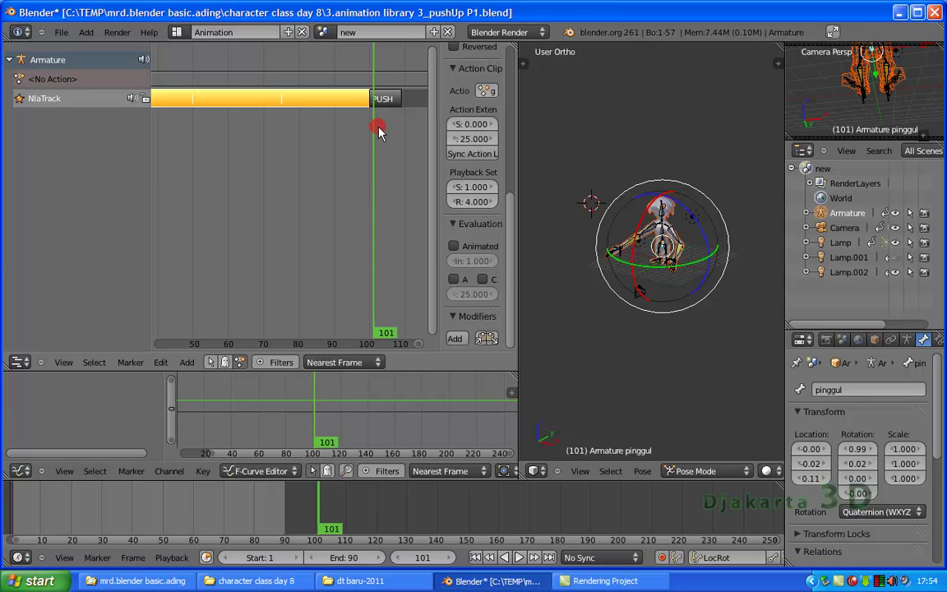
{"action": "key", "text": "Left"}
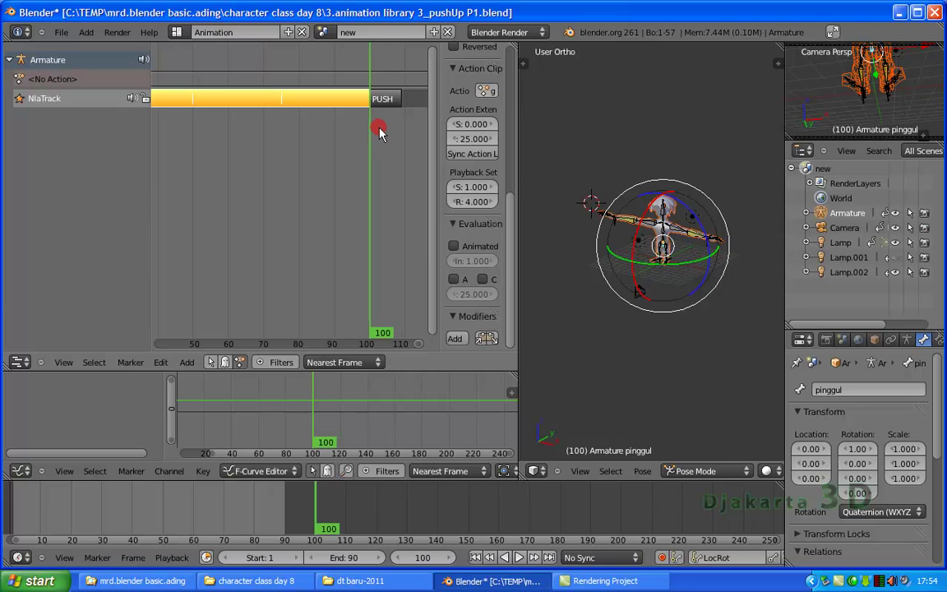
{"action": "key", "text": "Right"}
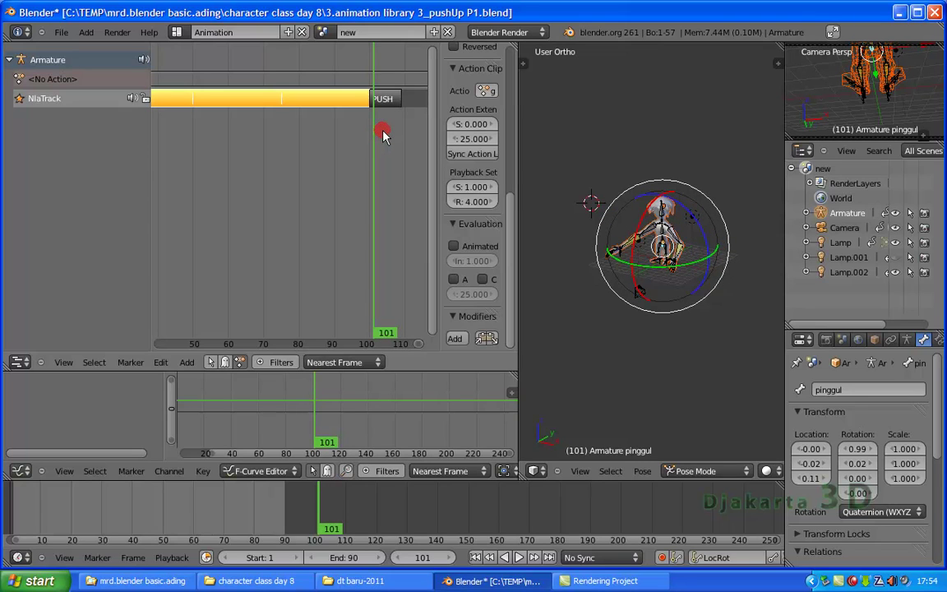
{"action": "key", "text": "Left"}
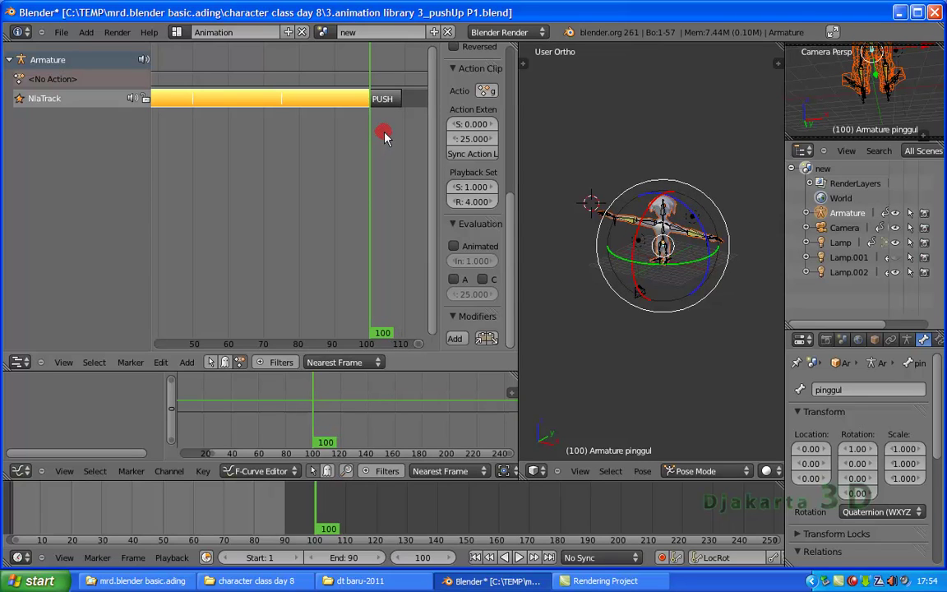
{"action": "key", "text": "Right"}
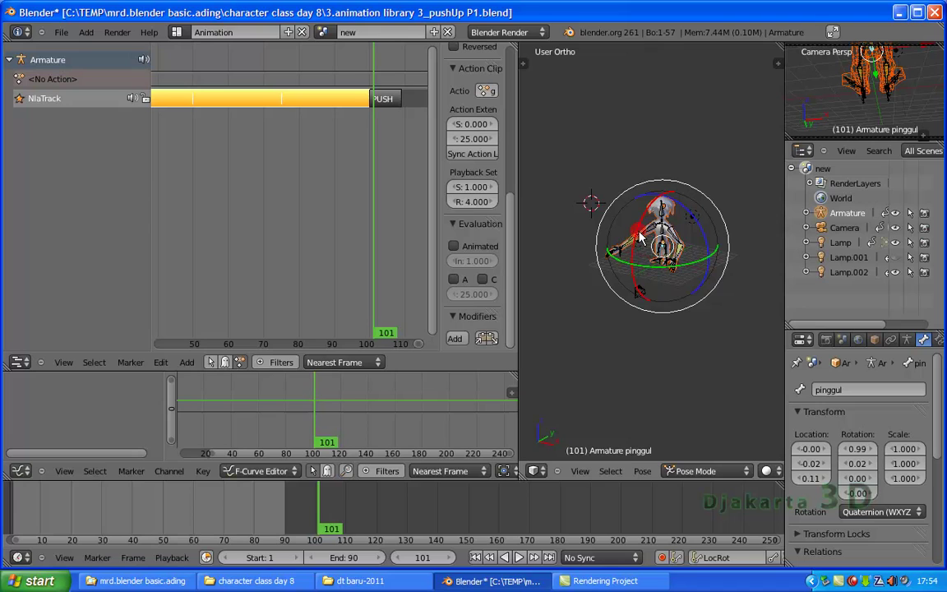
{"action": "key", "text": "Left"}
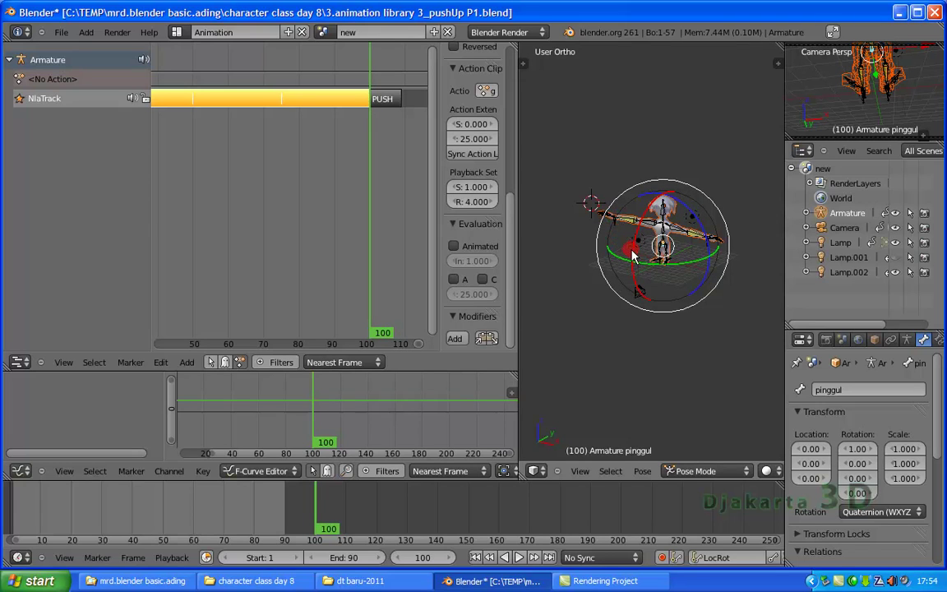
{"action": "key", "text": "Right"}
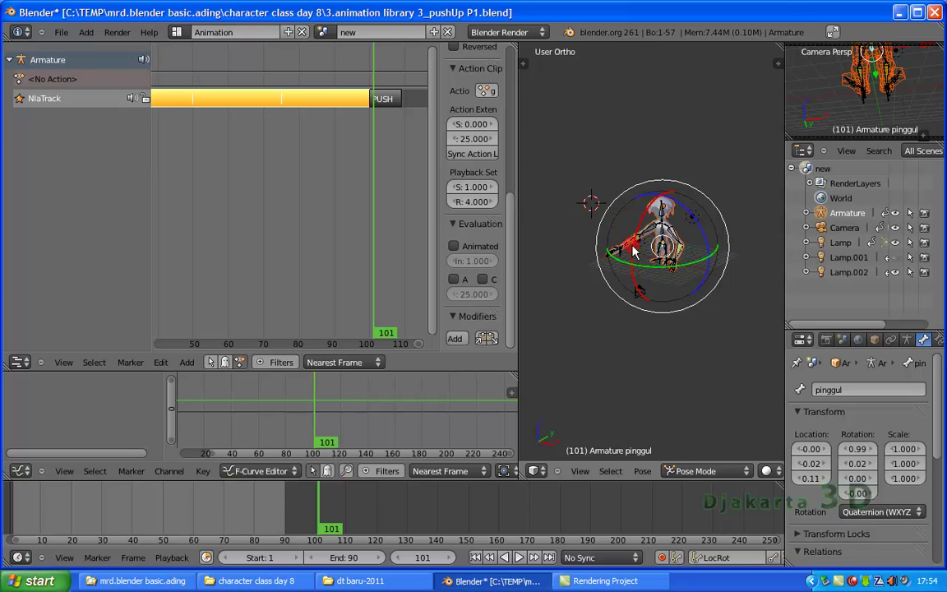
Move the PUSH strip right to frame 109, leaving a gap after the long strip
{"action": "left_click", "coordinate": [386, 99]}
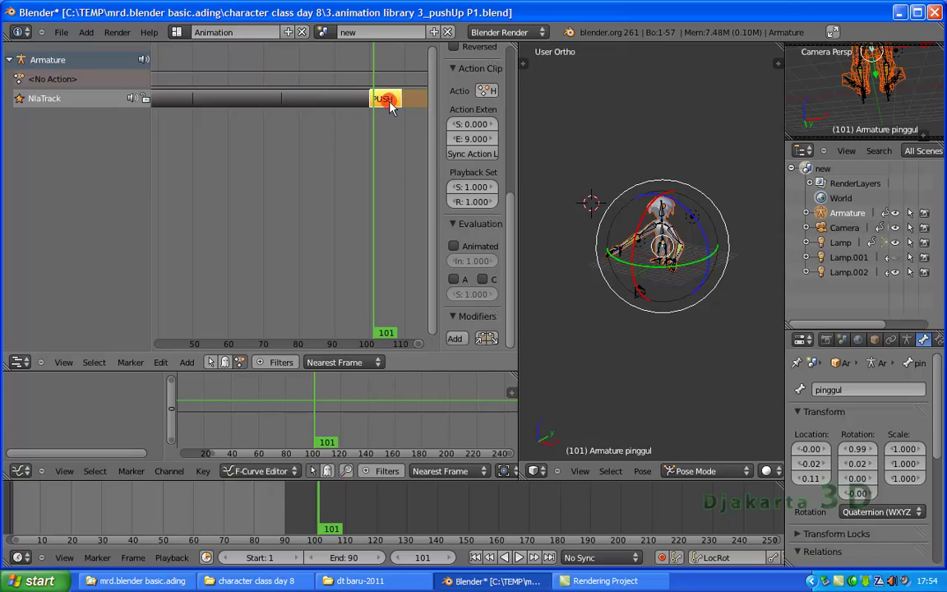
{"action": "key", "text": "g"}
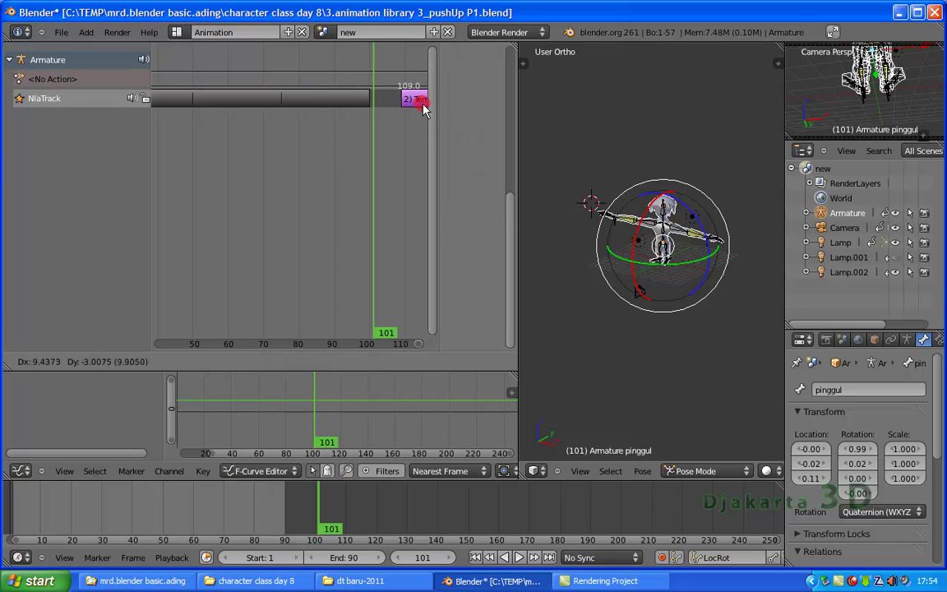
{"action": "left_click", "coordinate": [423, 105]}
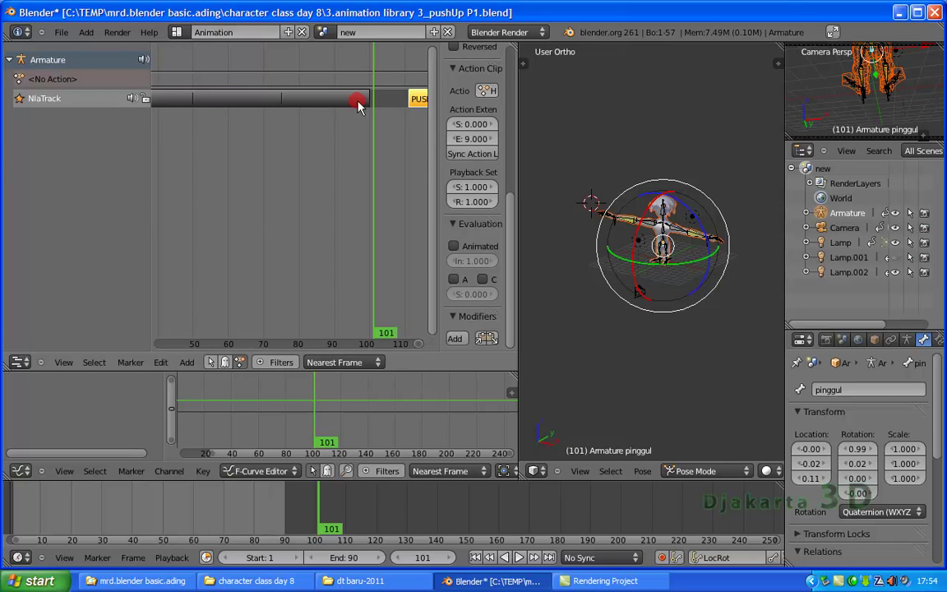
{"action": "scroll", "coordinate": [319, 146], "scroll_direction": "down", "scroll_amount": 2}
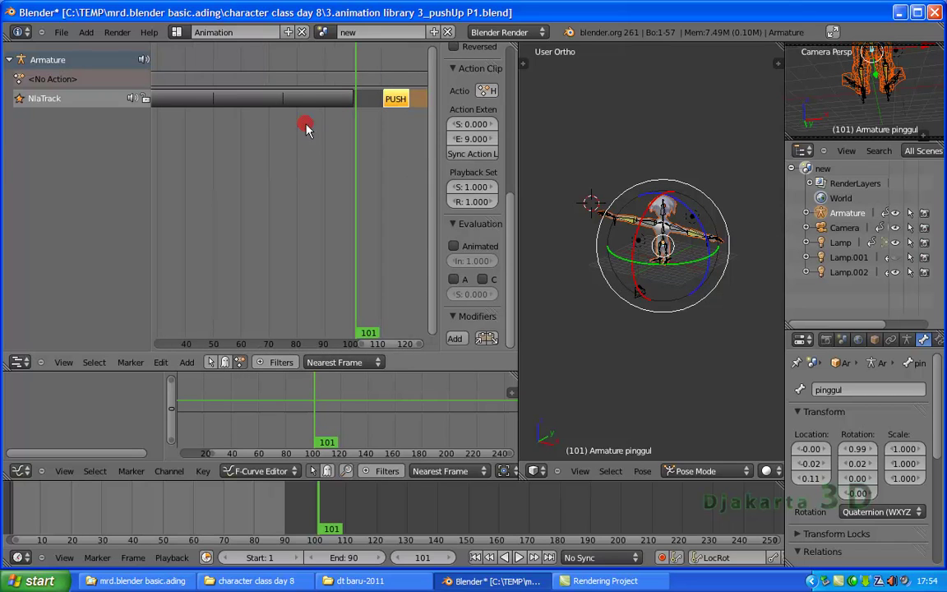
Select both strips and insert a transition strip between them
{"action": "left_click", "coordinate": [272, 97]}
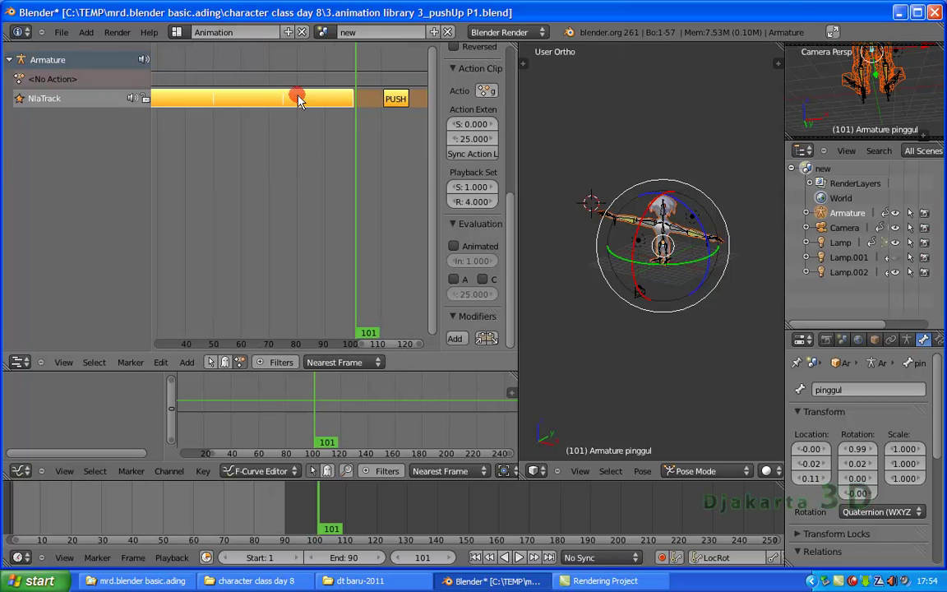
{"action": "left_click", "coordinate": [189, 363]}
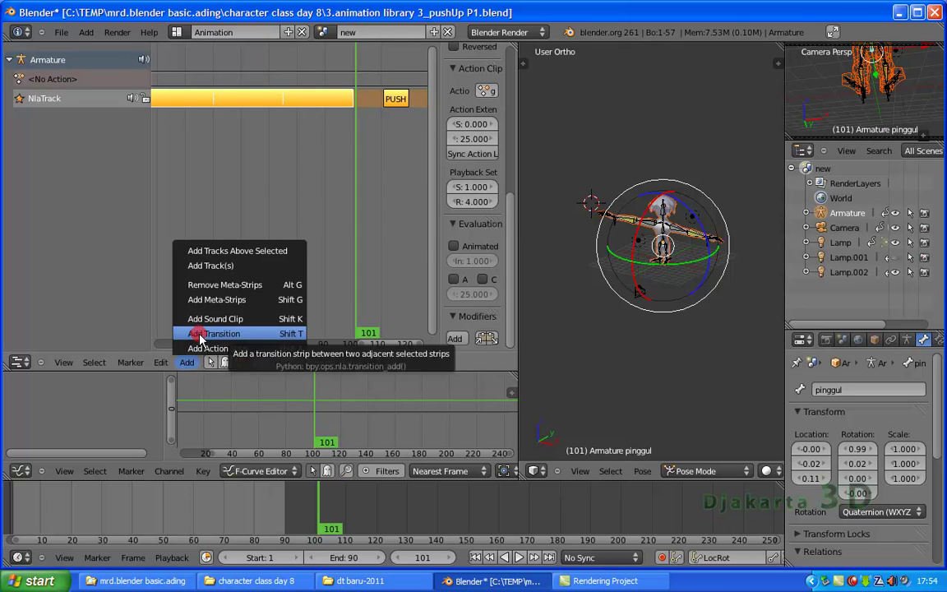
{"action": "left_click", "coordinate": [200, 336]}
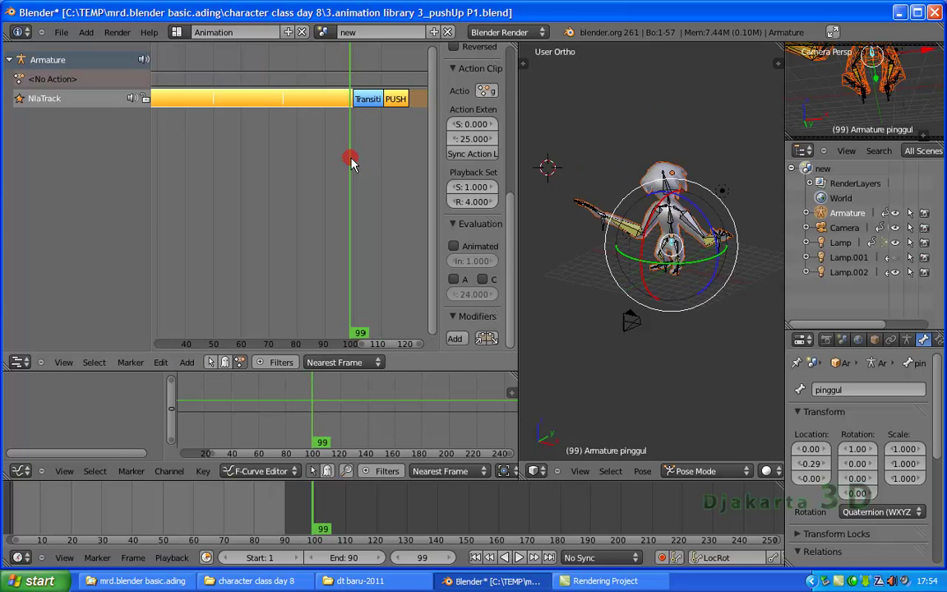
Step frame by frame through the transition, then move back to frame 24
{"action": "left_click_drag", "start_coordinate": [355, 162], "coordinate": [350, 164]}
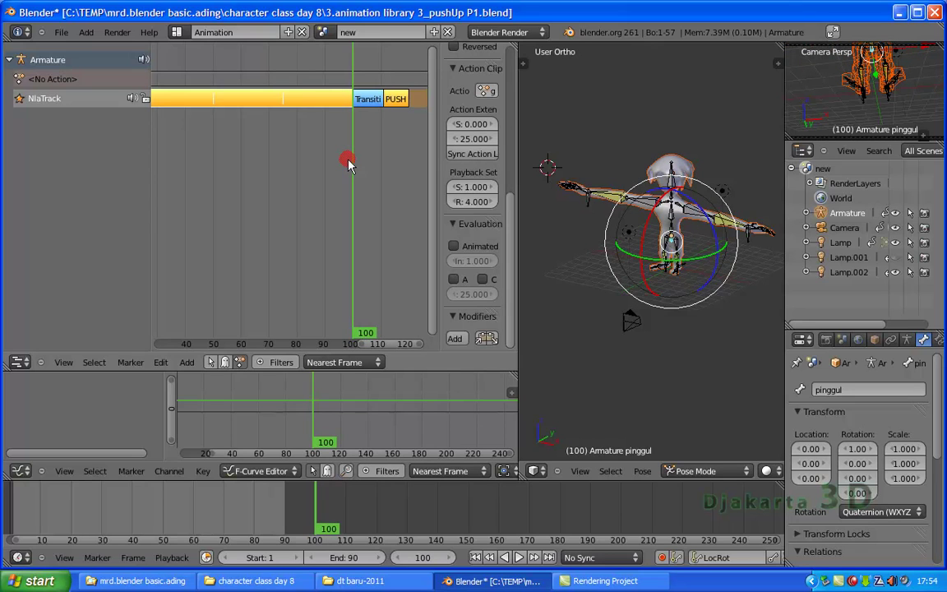
{"action": "key", "text": "Right"}
{"action": "key", "text": "Right"}
{"action": "key", "text": "Right"}
{"action": "key", "text": "Right"}
{"action": "key", "text": "Right"}
{"action": "key", "text": "Right"}
{"action": "key", "text": "Right"}
{"action": "key", "text": "Right"}
{"action": "key", "text": "Right"}
{"action": "key", "text": "Right"}
{"action": "key", "text": "Right"}
{"action": "key", "text": "Right"}
{"action": "key", "text": "Right"}
{"action": "key", "text": "Right"}
{"action": "key", "text": "Right"}
{"action": "key", "text": "Right"}
{"action": "key", "text": "Right"}
{"action": "key", "text": "Right"}
{"action": "key", "text": "Right"}
{"action": "key", "text": "Right"}
{"action": "left_click_drag", "start_coordinate": [412, 185], "coordinate": [142, 206]}
{"action": "middle_click_drag", "start_coordinate": [190, 203], "coordinate": [266, 224], "text": "ctrl"}
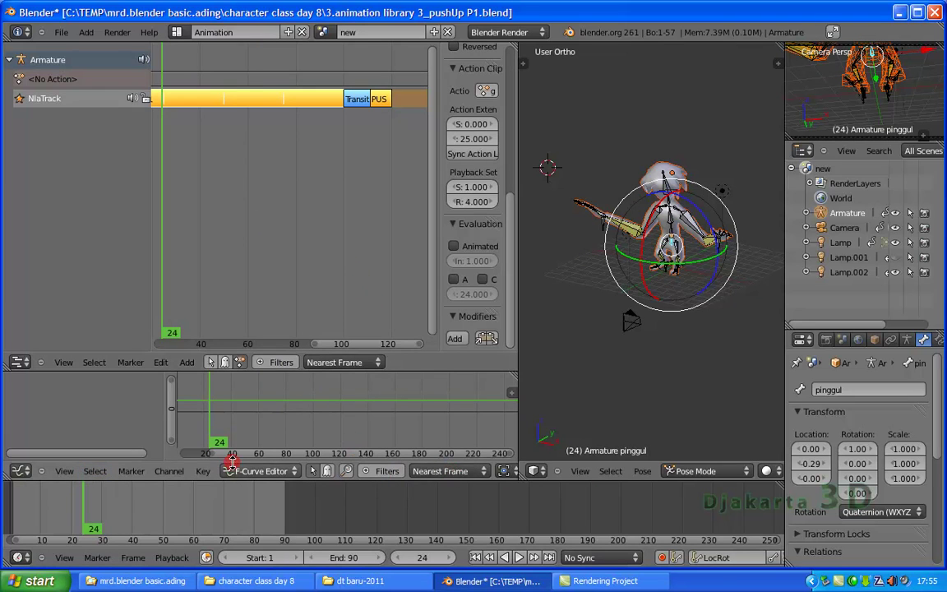
Play the animation, jump to around frame 81, stop playback, and edit the End frame
{"action": "left_click", "coordinate": [519, 557]}
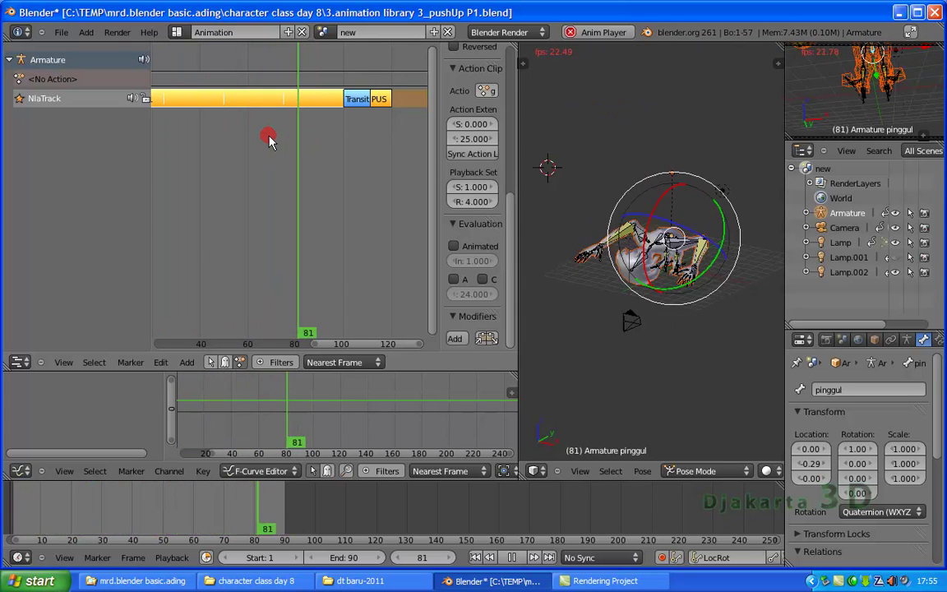
{"action": "left_click", "coordinate": [298, 181]}
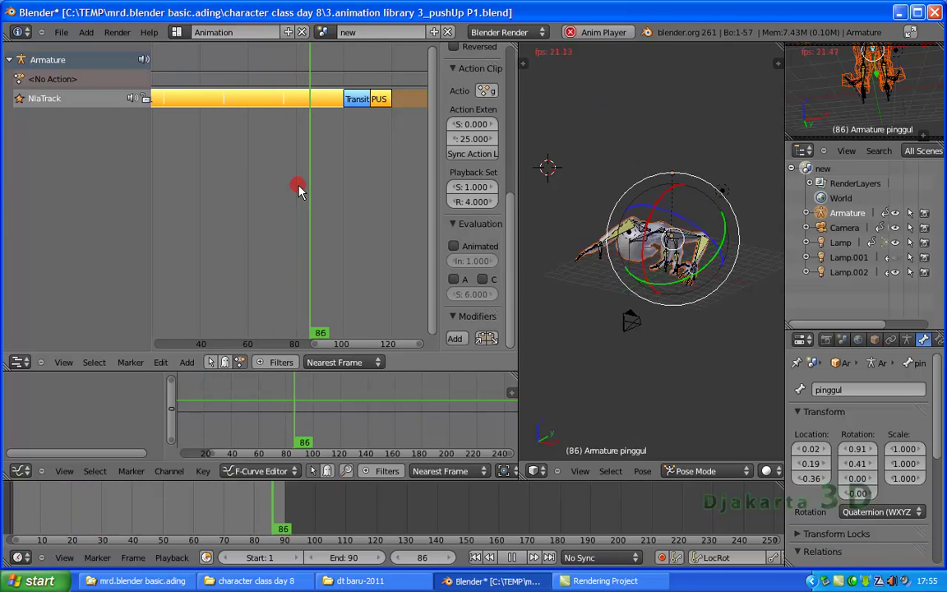
{"action": "left_click", "coordinate": [512, 557]}
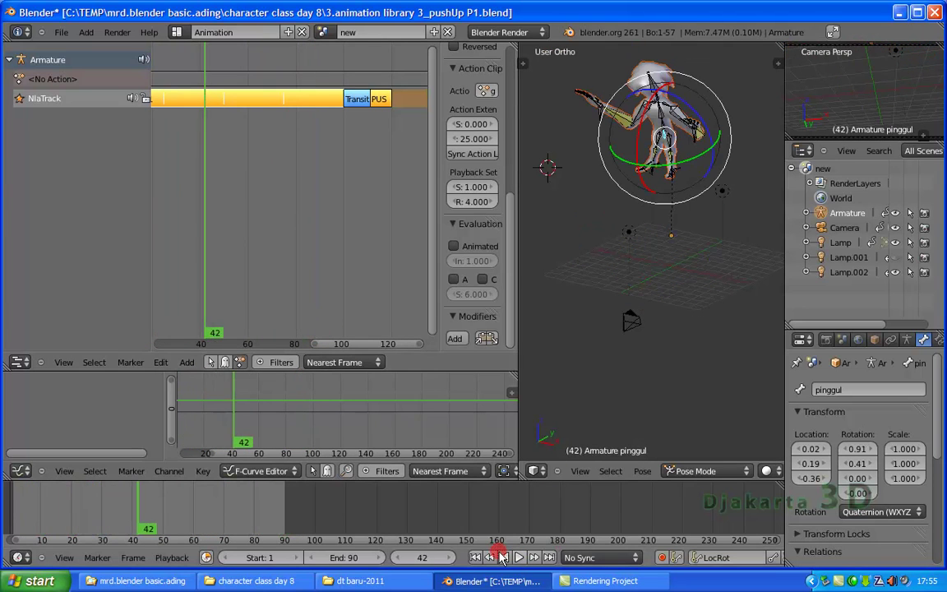
{"action": "left_click", "coordinate": [349, 558]}
{"action": "type", "text": "150"}
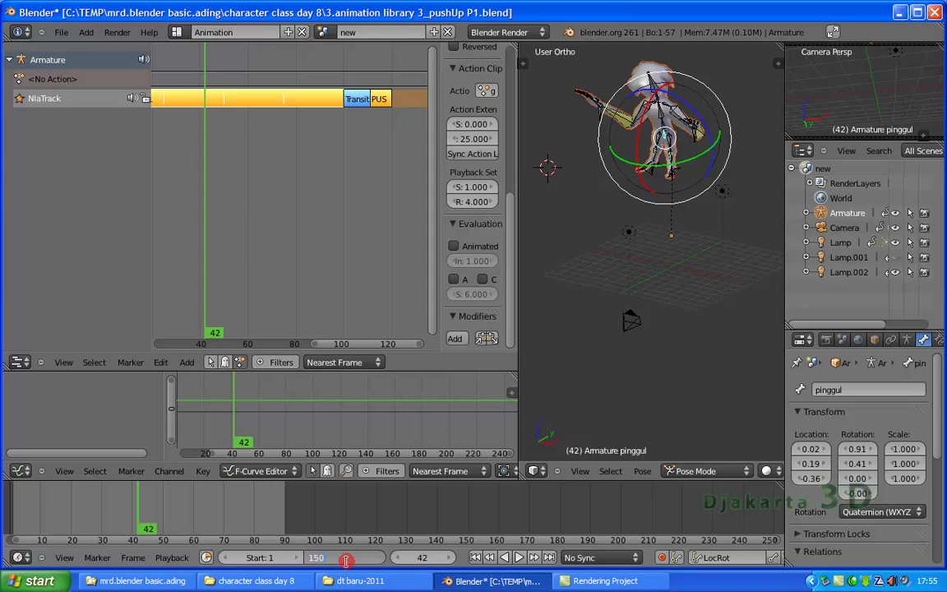
Set the scene end to frame 150, play it through, then select the PUSH strip at frame 118
{"action": "key", "text": "Return"}
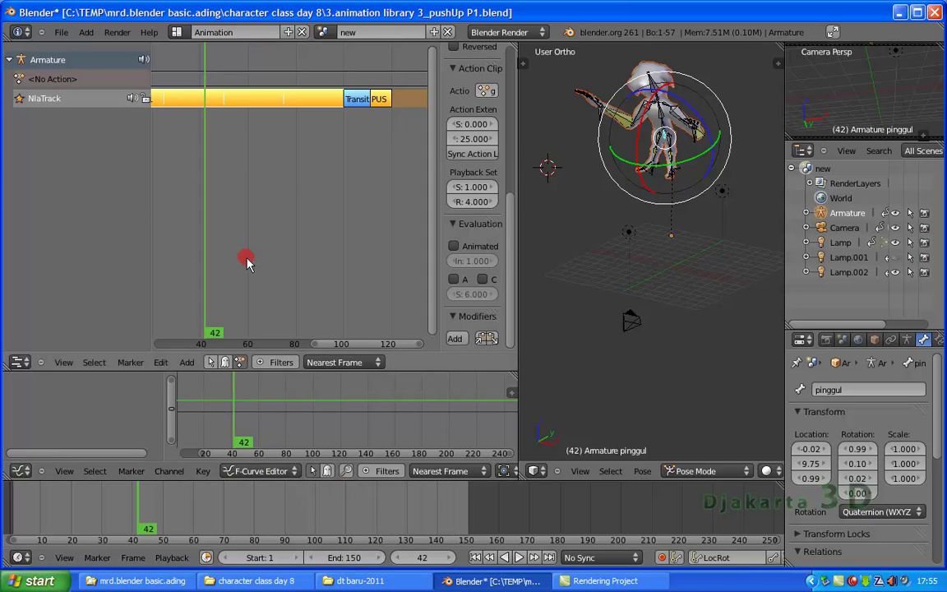
{"action": "left_click", "coordinate": [519, 558]}
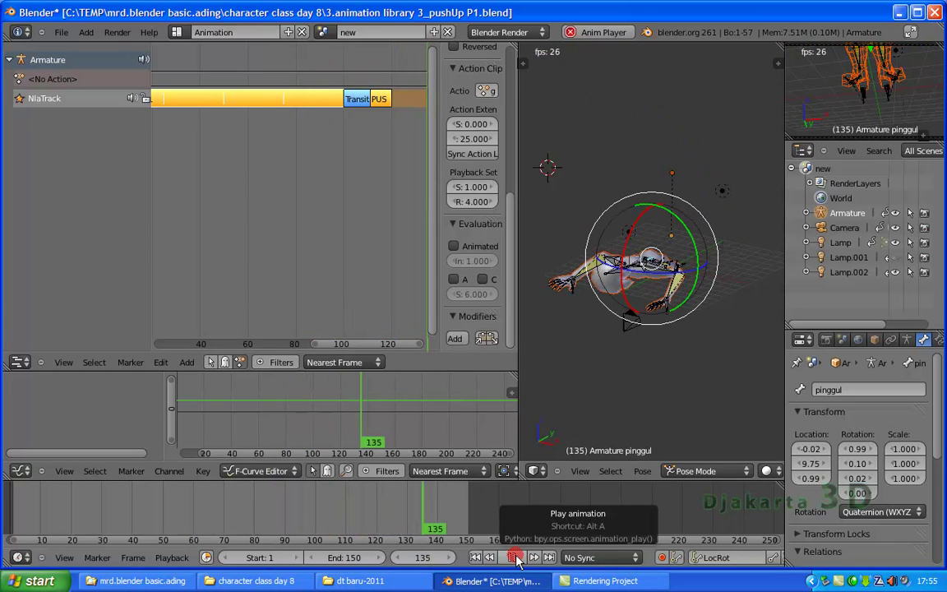
{"action": "left_click", "coordinate": [516, 559]}
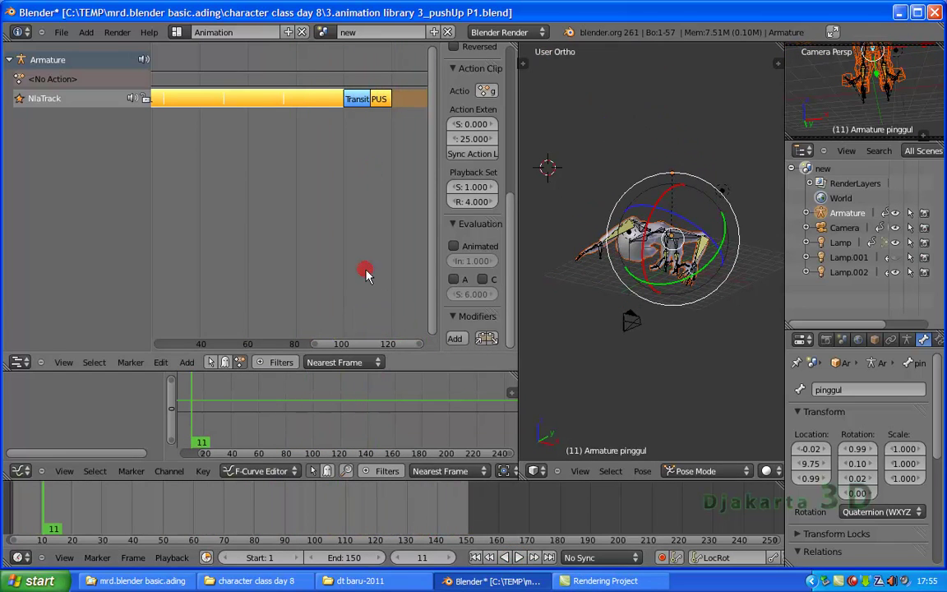
{"action": "left_click", "coordinate": [385, 290]}
{"action": "left_click", "coordinate": [380, 98]}
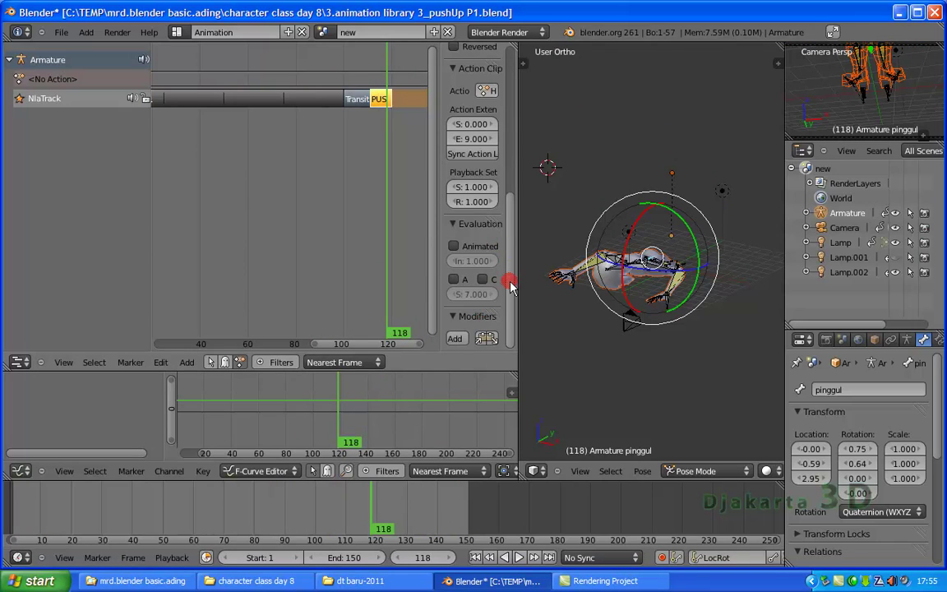
Give the PUSH strip a playback Scale of 5 and Repeat of 3
{"action": "scroll", "coordinate": [504, 258], "scroll_direction": "up", "scroll_amount": 3}
{"action": "left_click", "coordinate": [475, 238]}
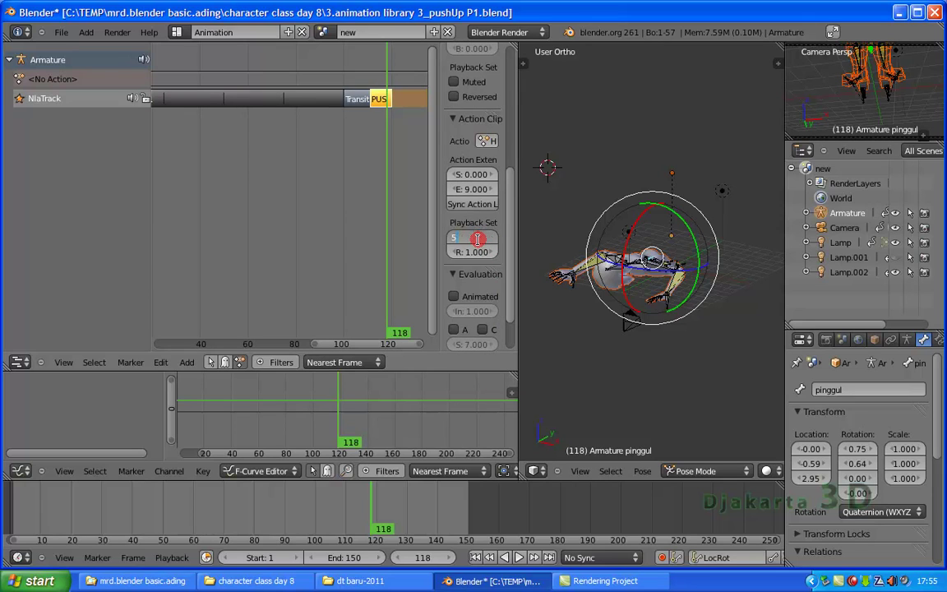
{"action": "key", "text": "Return"}
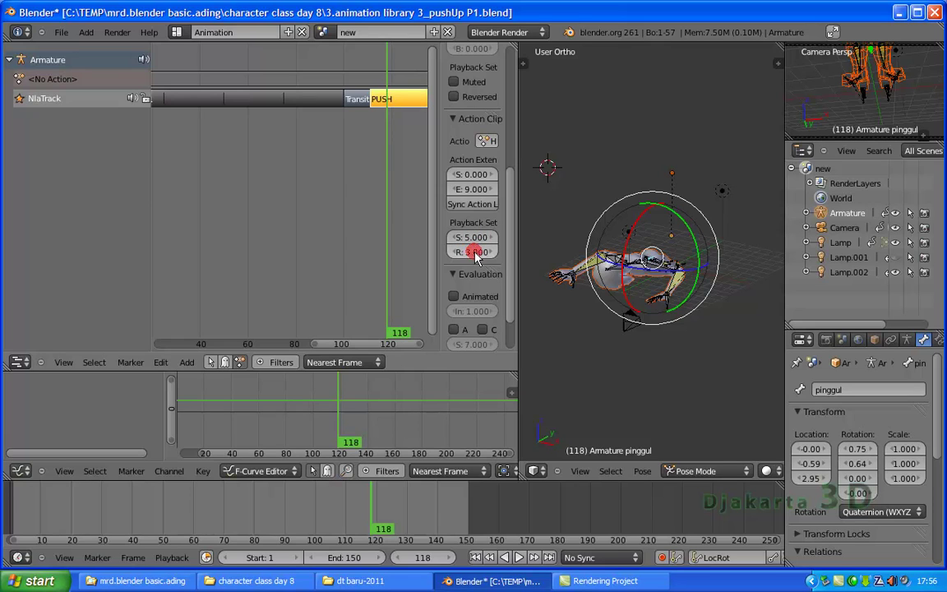
Zoom out the NLA view and scrub back to frame 79
{"action": "scroll", "coordinate": [307, 200], "scroll_direction": "down", "scroll_amount": 2}
{"action": "scroll", "coordinate": [309, 205], "scroll_direction": "down", "scroll_amount": 2}
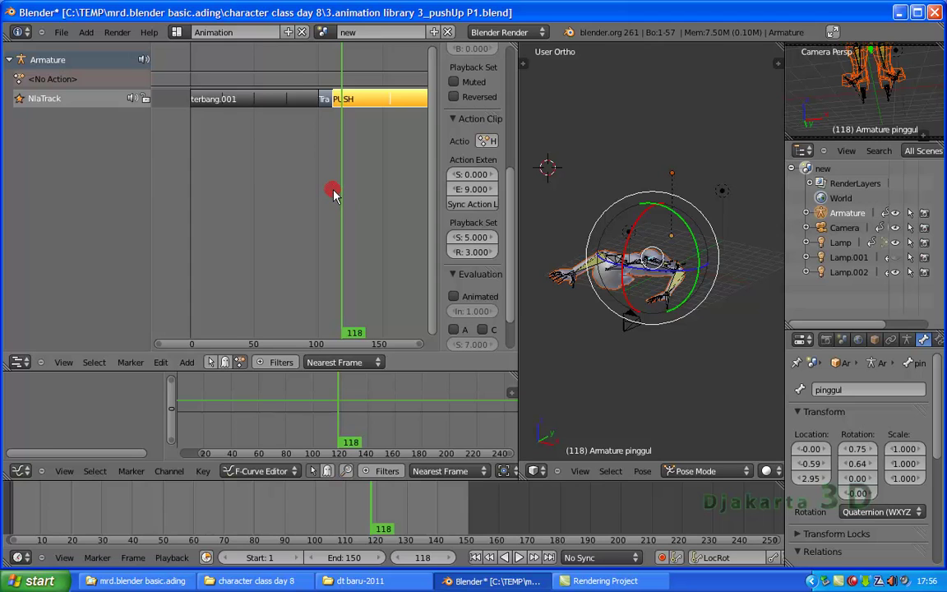
{"action": "scroll", "coordinate": [331, 192], "scroll_direction": "down", "scroll_amount": 1}
{"action": "left_click_drag", "start_coordinate": [334, 193], "coordinate": [292, 197]}
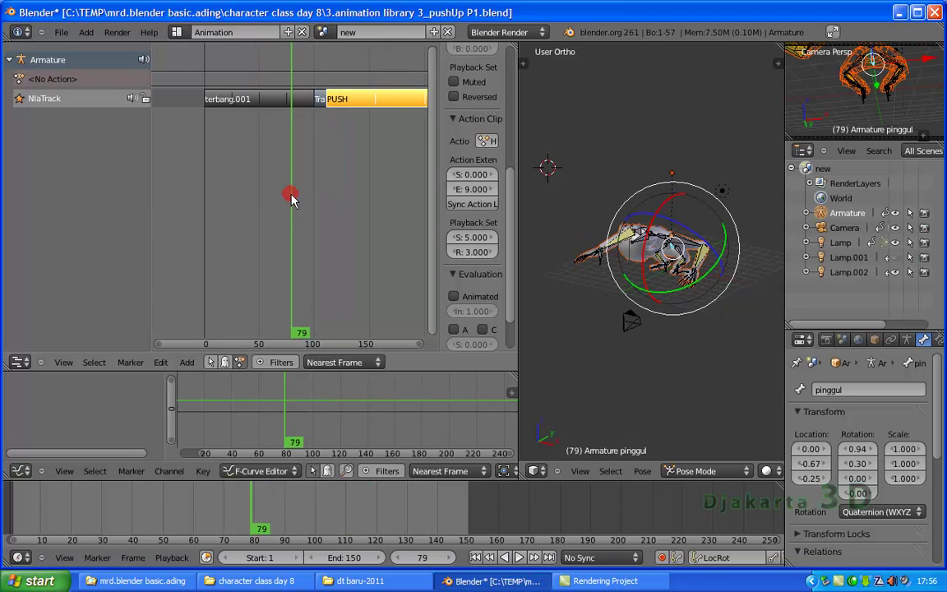
Play the animation and scrub through the lengthened PUSH strip
{"action": "left_click", "coordinate": [521, 557]}
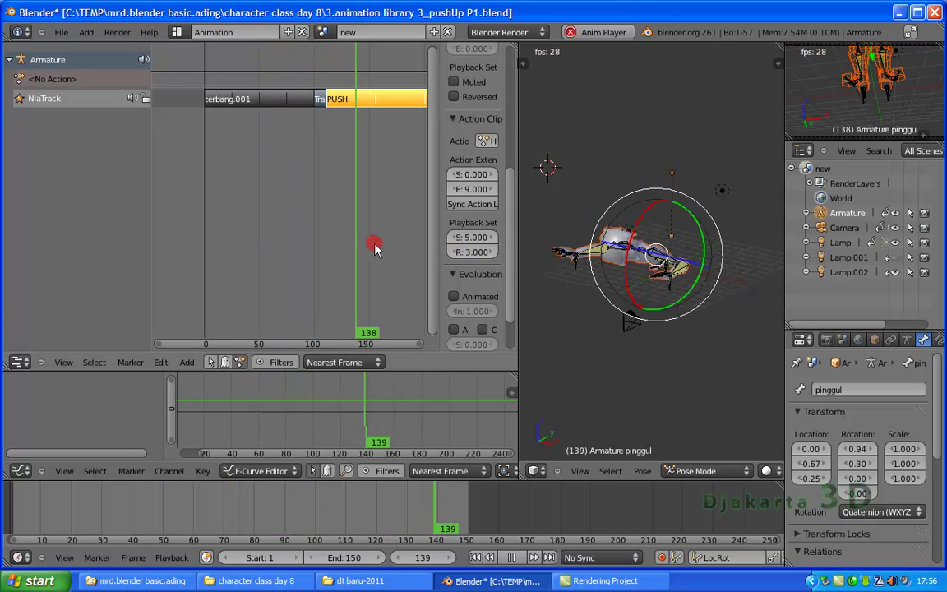
{"action": "left_click_drag", "start_coordinate": [265, 347], "coordinate": [344, 340]}
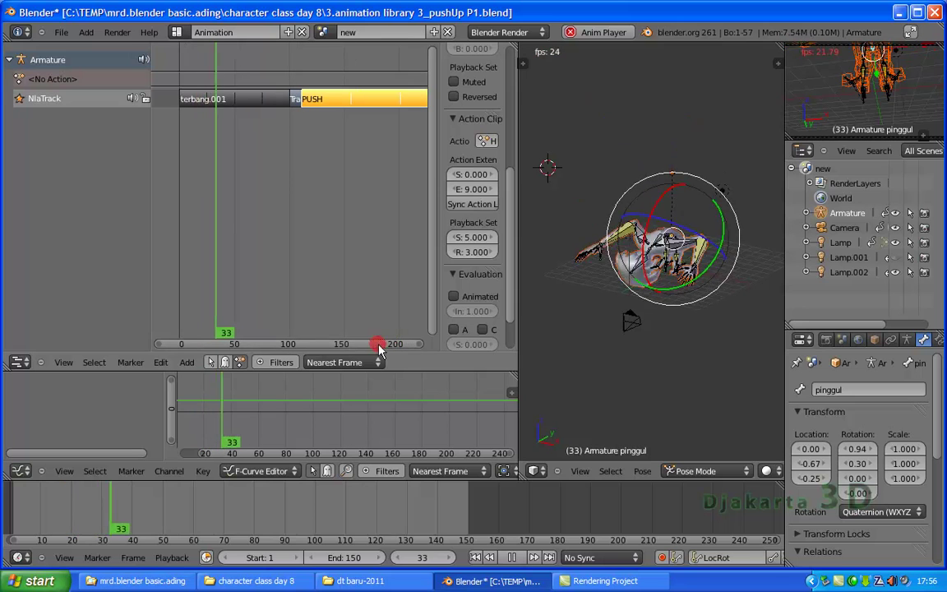
{"action": "scroll", "coordinate": [319, 249], "scroll_direction": "down", "scroll_amount": 3}
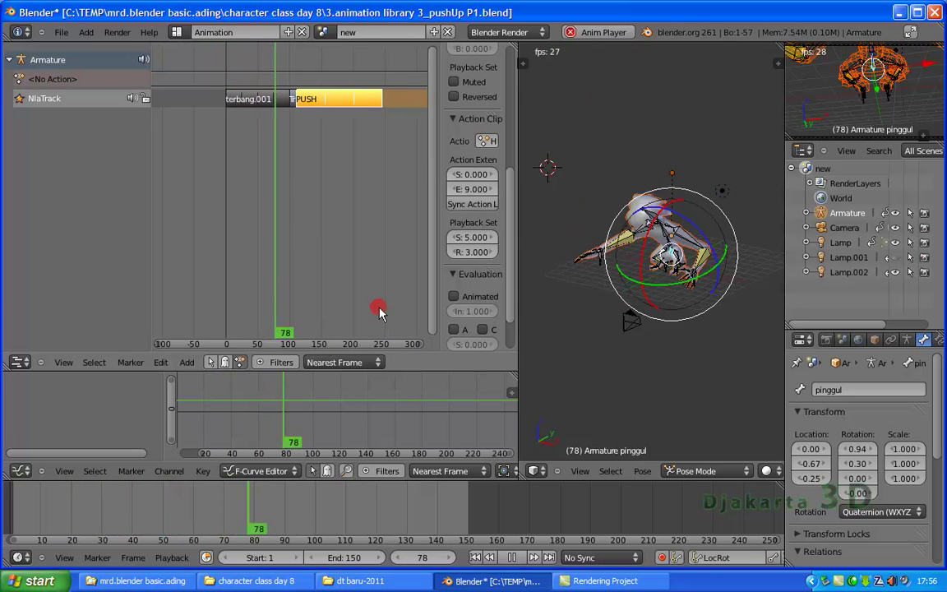
Set the scene end frame to 300
{"action": "left_click", "coordinate": [339, 557]}
{"action": "type", "text": "3"}
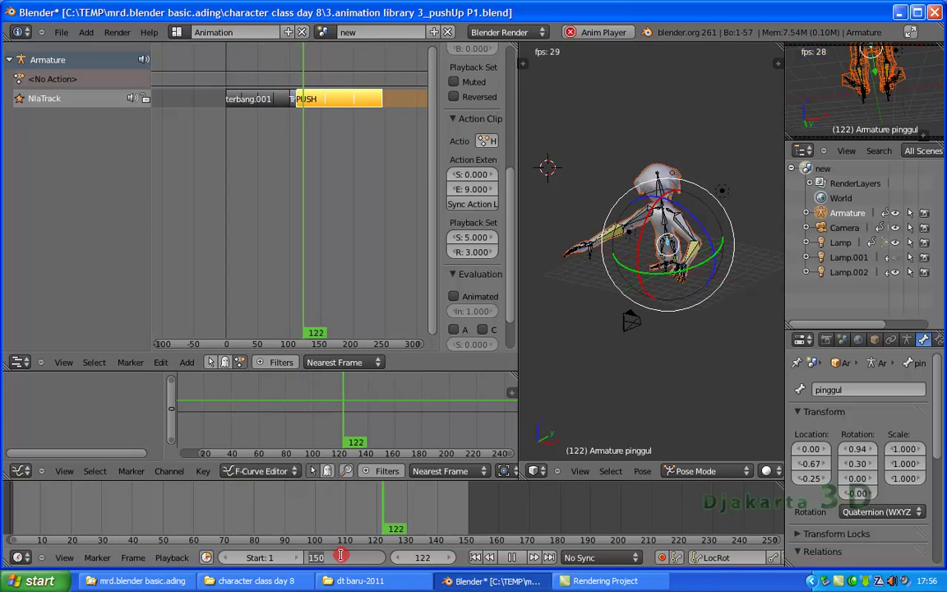
{"action": "type", "text": "00"}
{"action": "key", "text": "Return"}
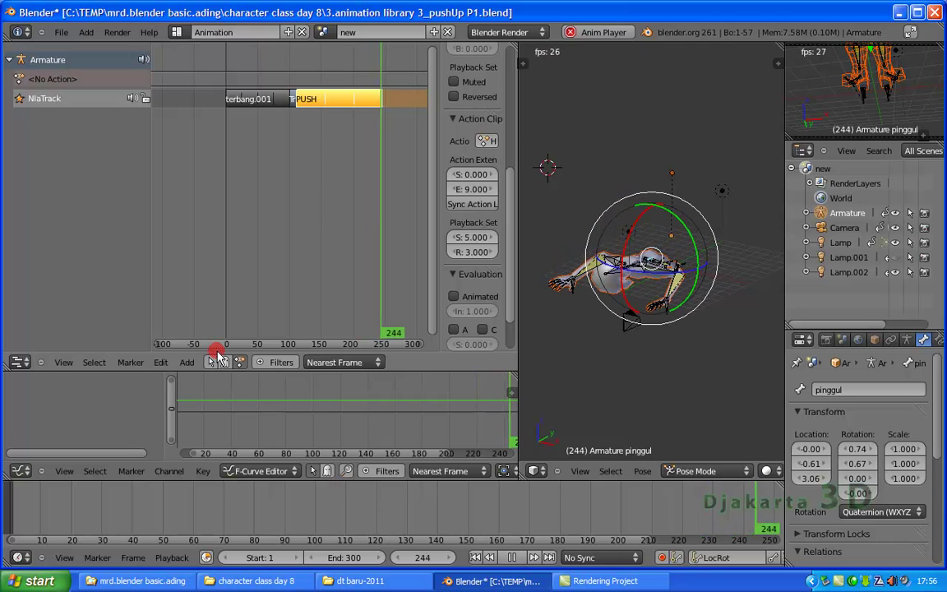
Scrub playback back to around frame 45 to review the repeated push-ups
{"action": "left_click_drag", "start_coordinate": [226, 344], "coordinate": [254, 183]}
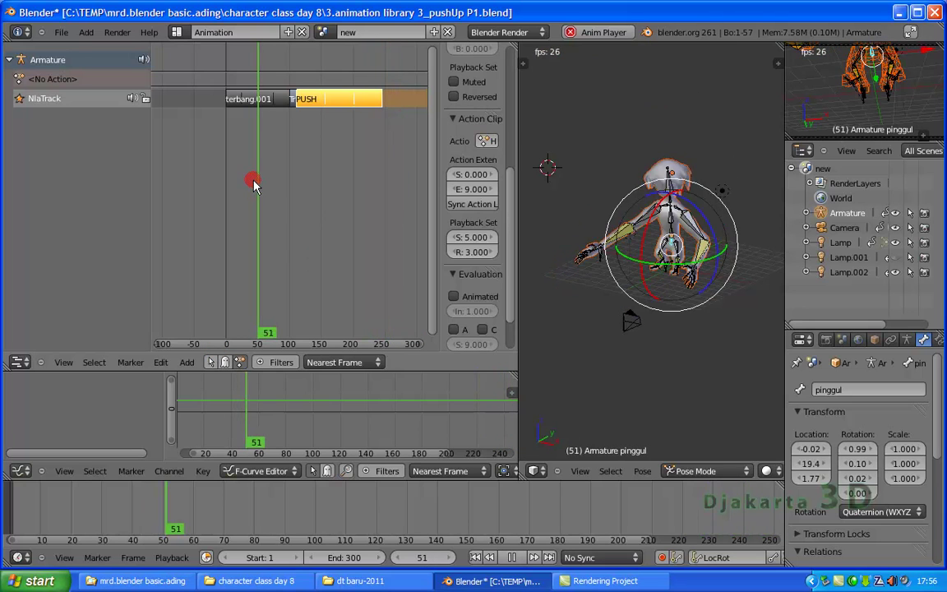